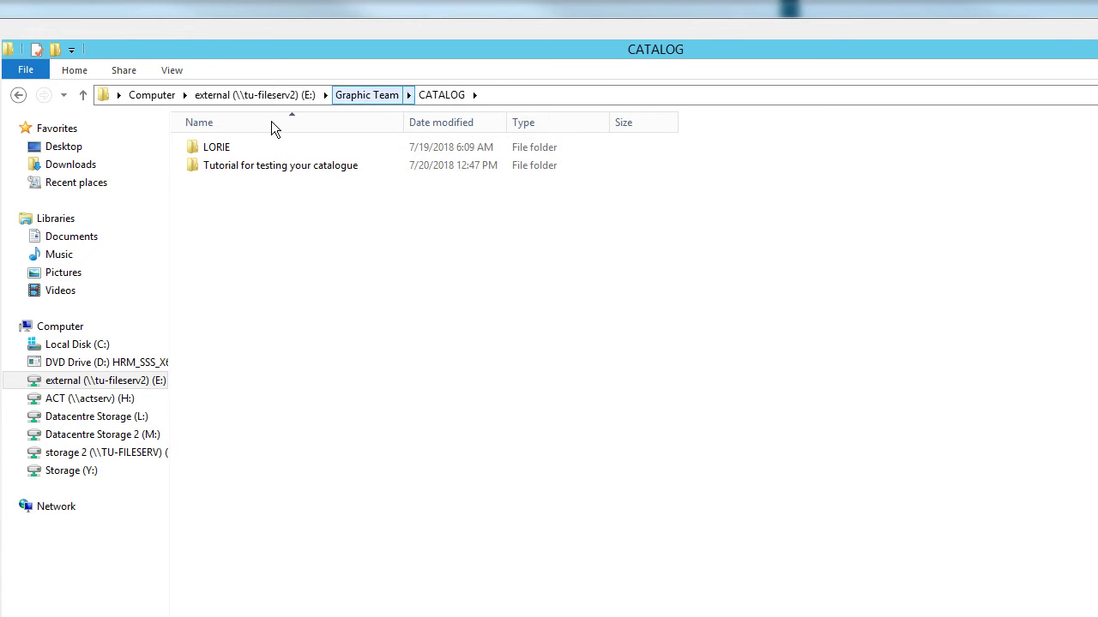
# Step: Look inside the LORIE folder, then return to CATALOG and move to the 'Tutorial for testing your catalogue' folder
pyautogui.doubleClick(221, 151)
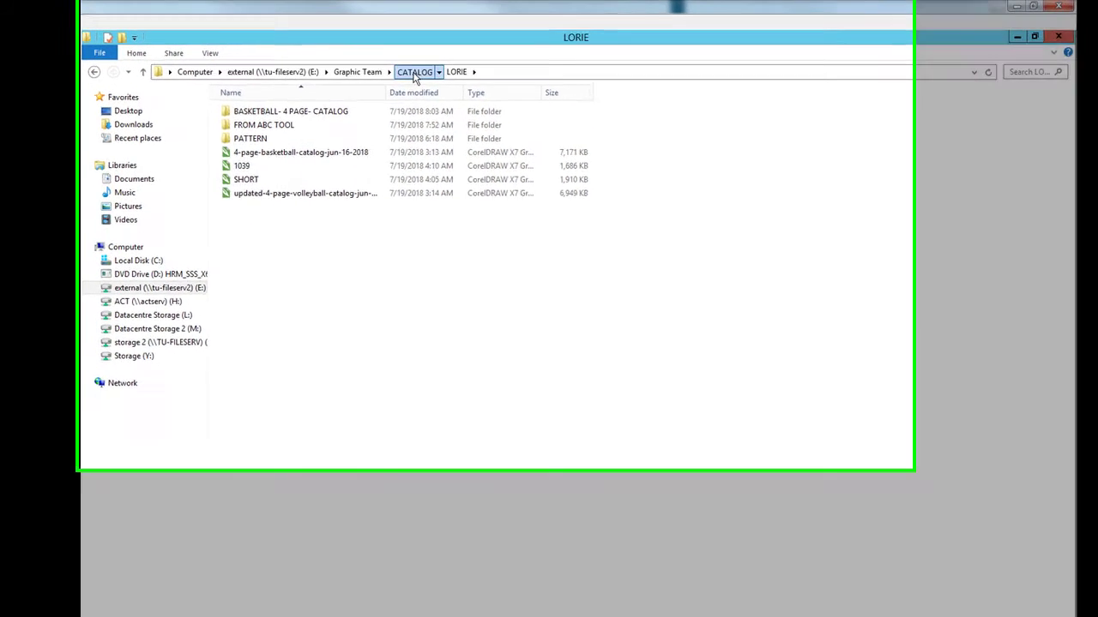
pyautogui.click(404, 63)
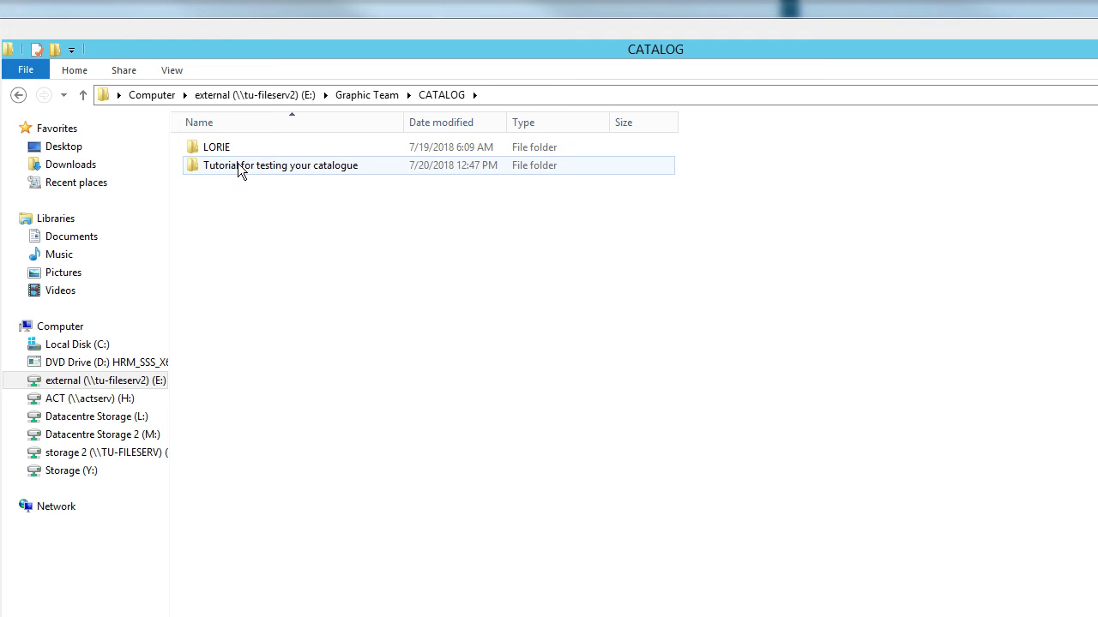
pyautogui.moveTo(236, 171)
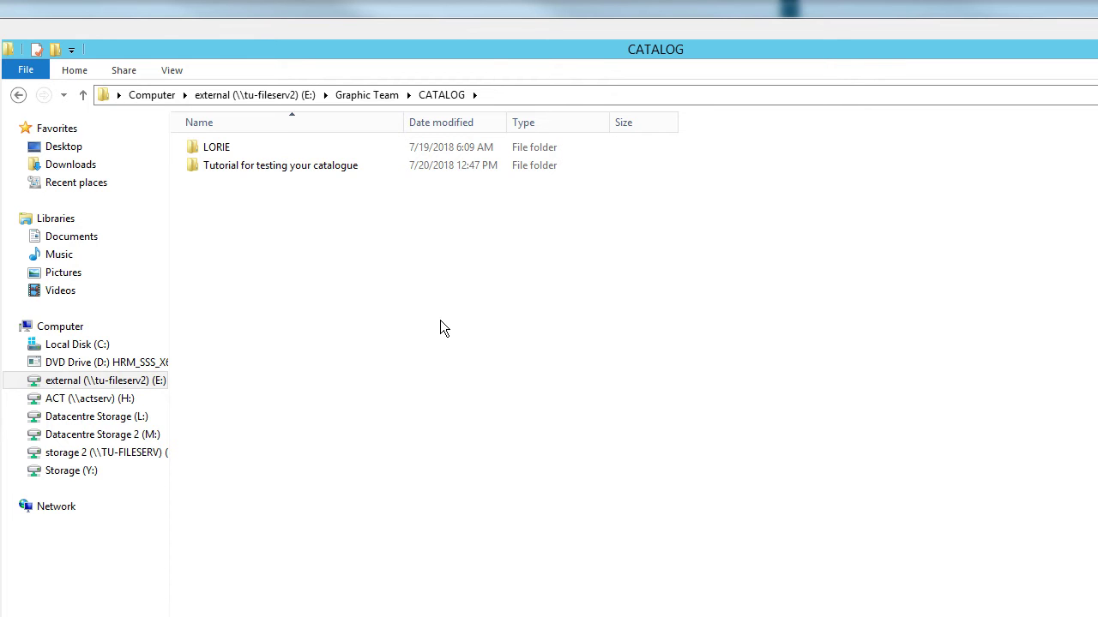
pyautogui.doubleClick(233, 170)
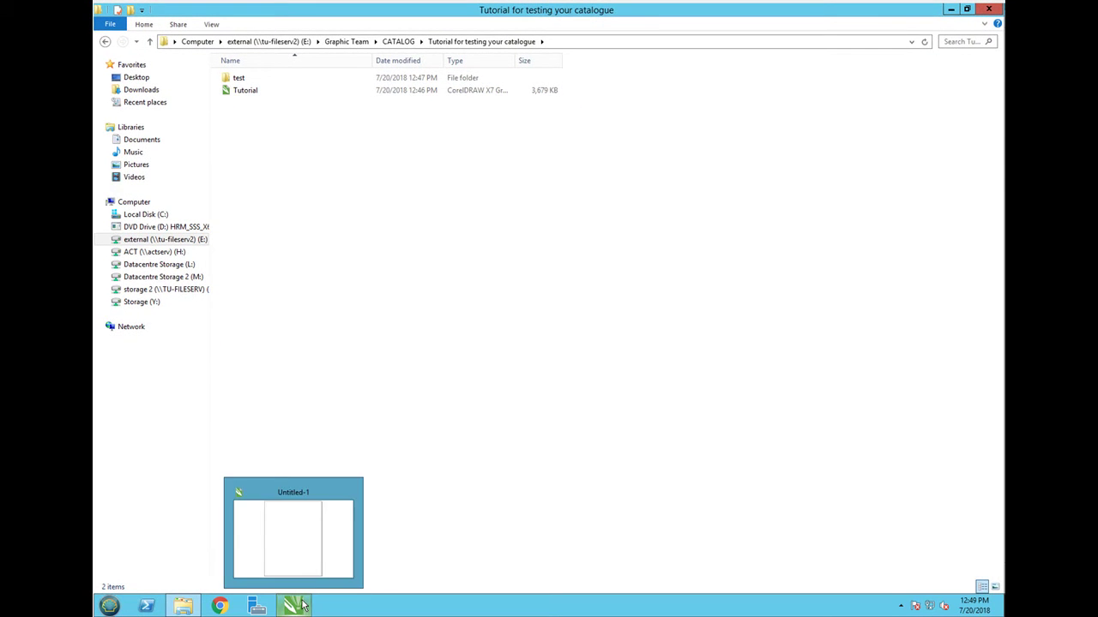
# Step: Run the v2_CatalogueMacro_x64 start macro in CorelDRAW and select its existing Working Path text
pyautogui.click(306, 606)
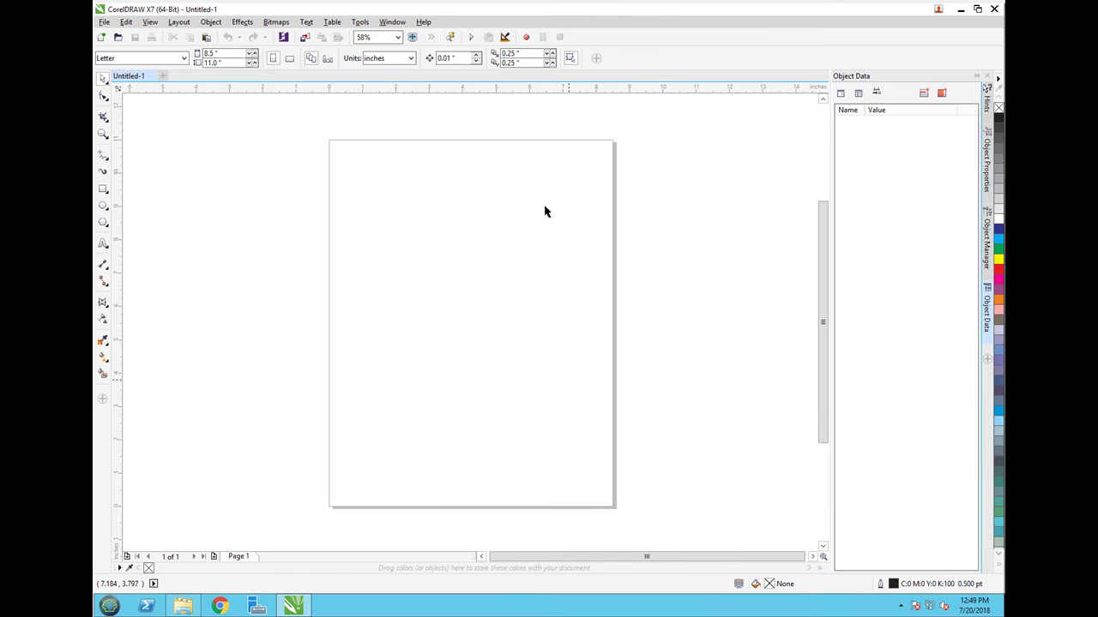
pyautogui.click(472, 38)
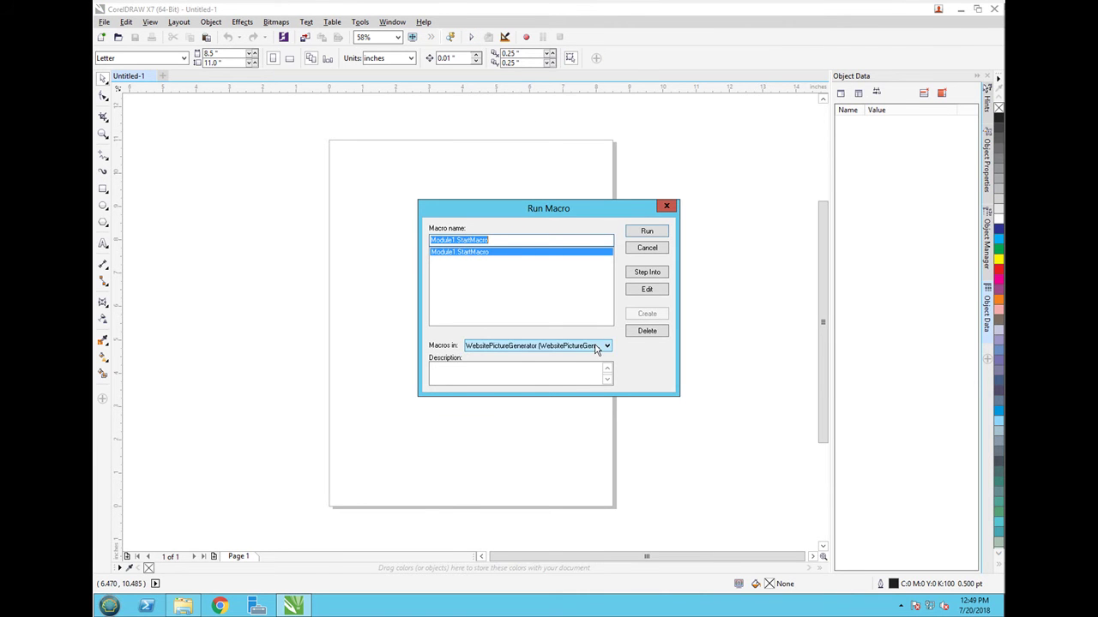
pyautogui.click(596, 346)
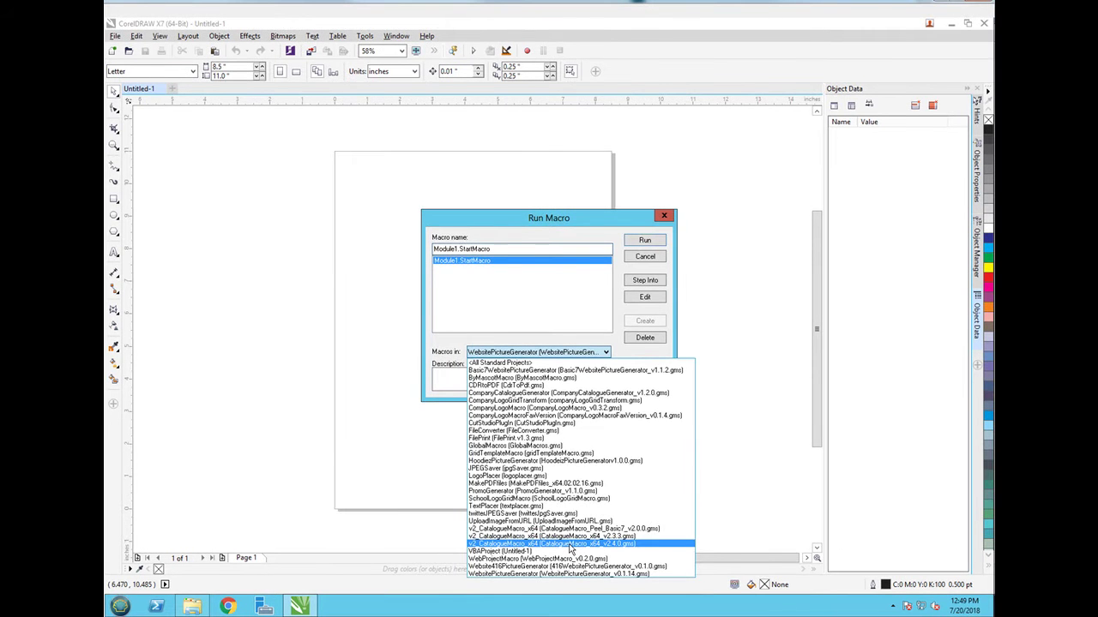
pyautogui.click(570, 545)
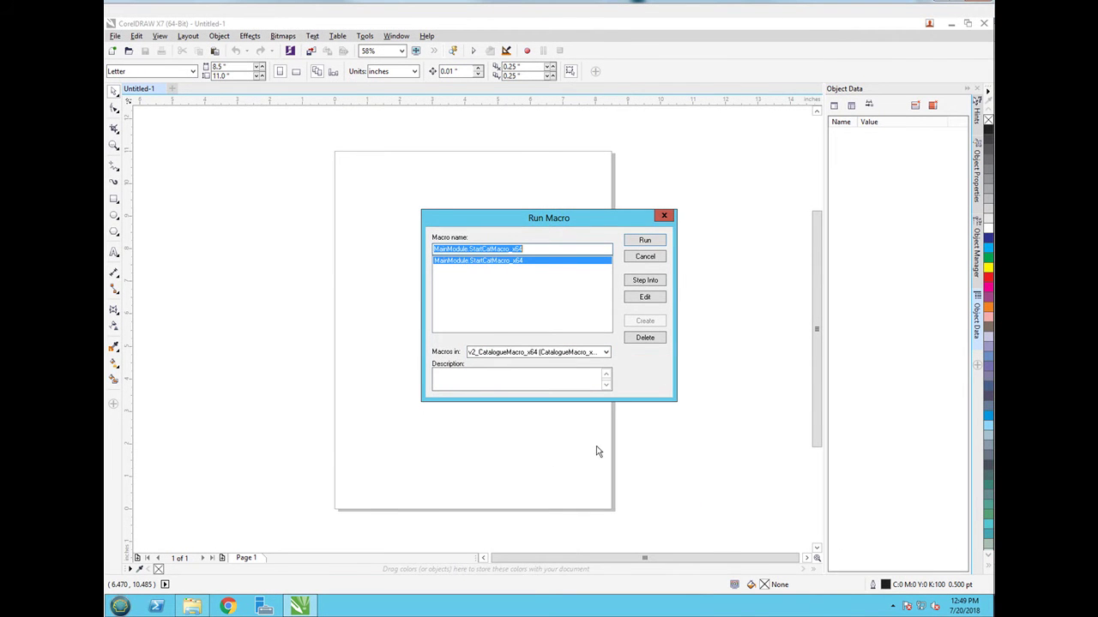
pyautogui.click(646, 241)
pyautogui.doubleClick(502, 281)
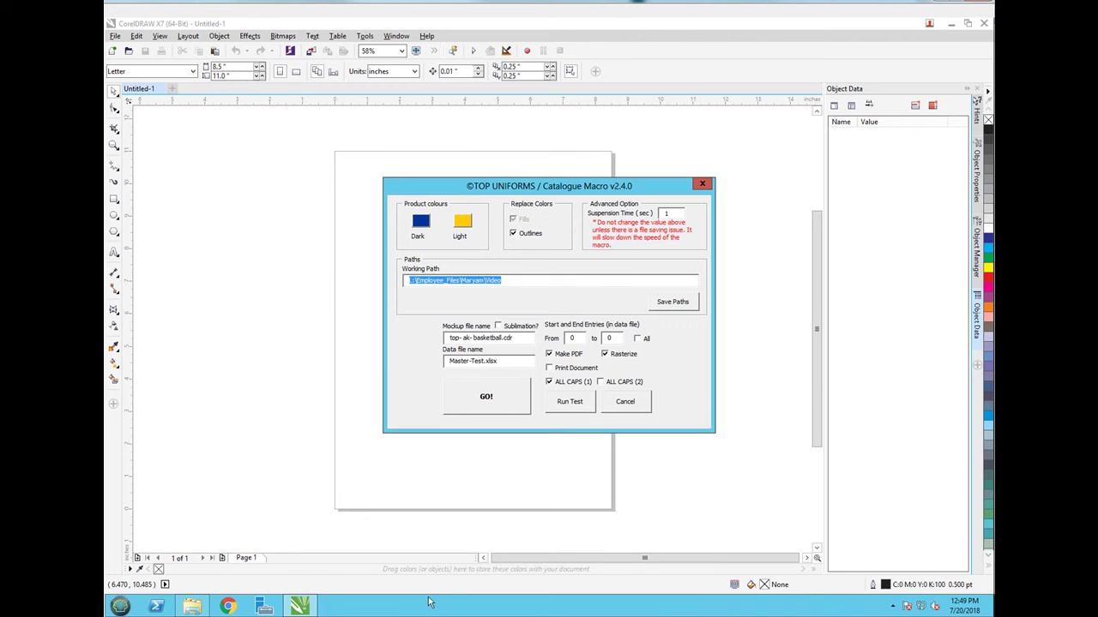
# Step: Replace the macro's Working Path with the tutorial folder path copied from Explorer
pyautogui.click(204, 609)
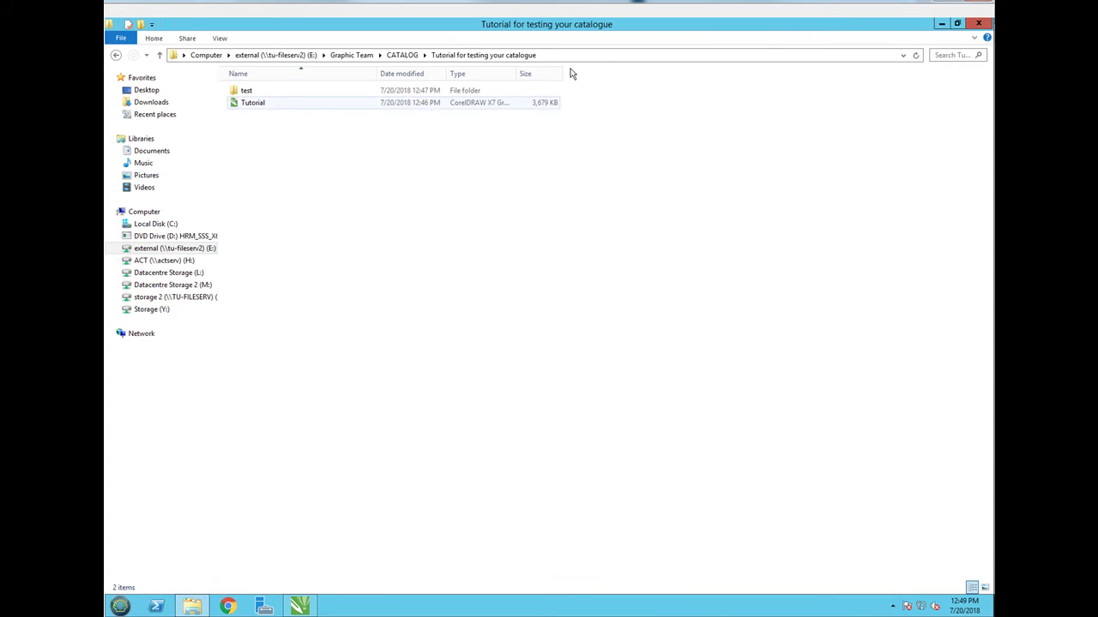
pyautogui.click(565, 55)
pyautogui.hotkey('ctrl', 'c')
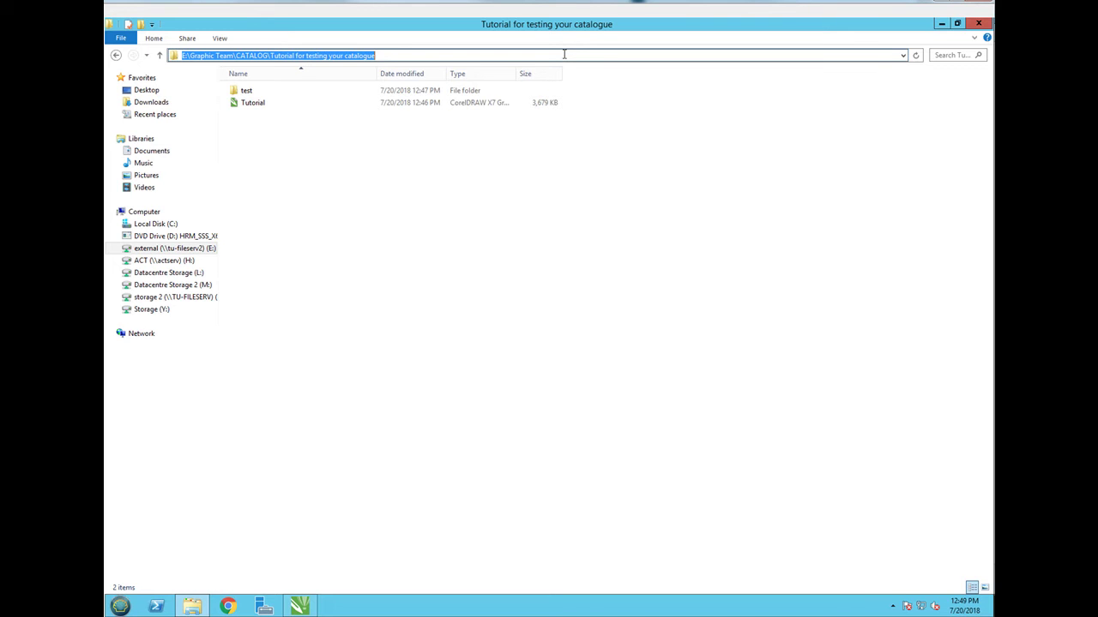
pyautogui.click(302, 604)
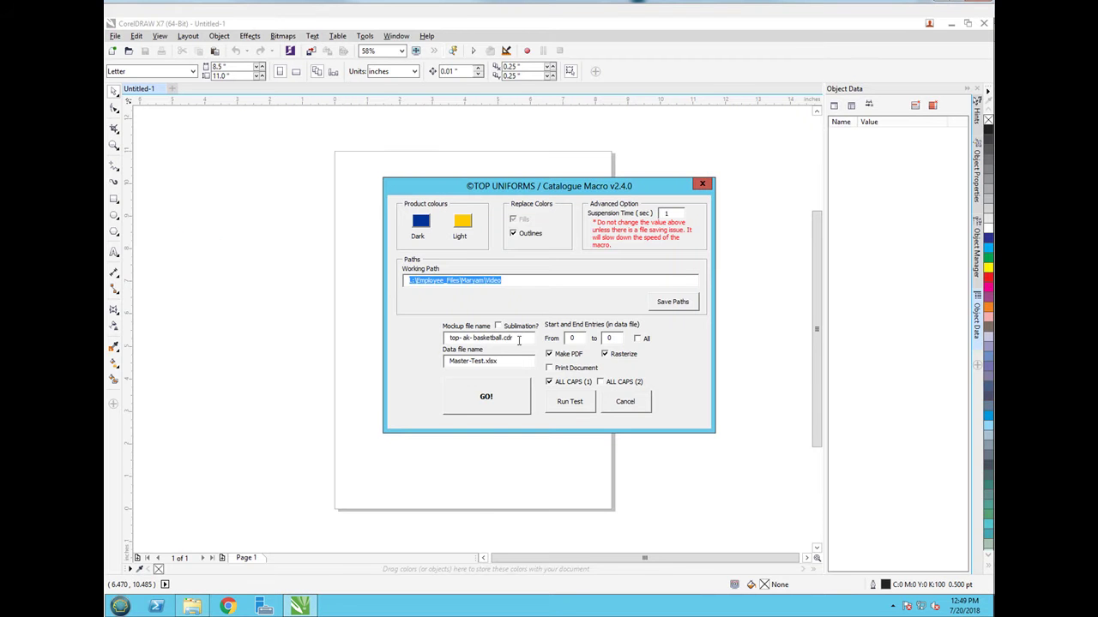
pyautogui.moveTo(521, 281); pyautogui.dragTo(305, 272)
pyautogui.hotkey('ctrl', 'v')
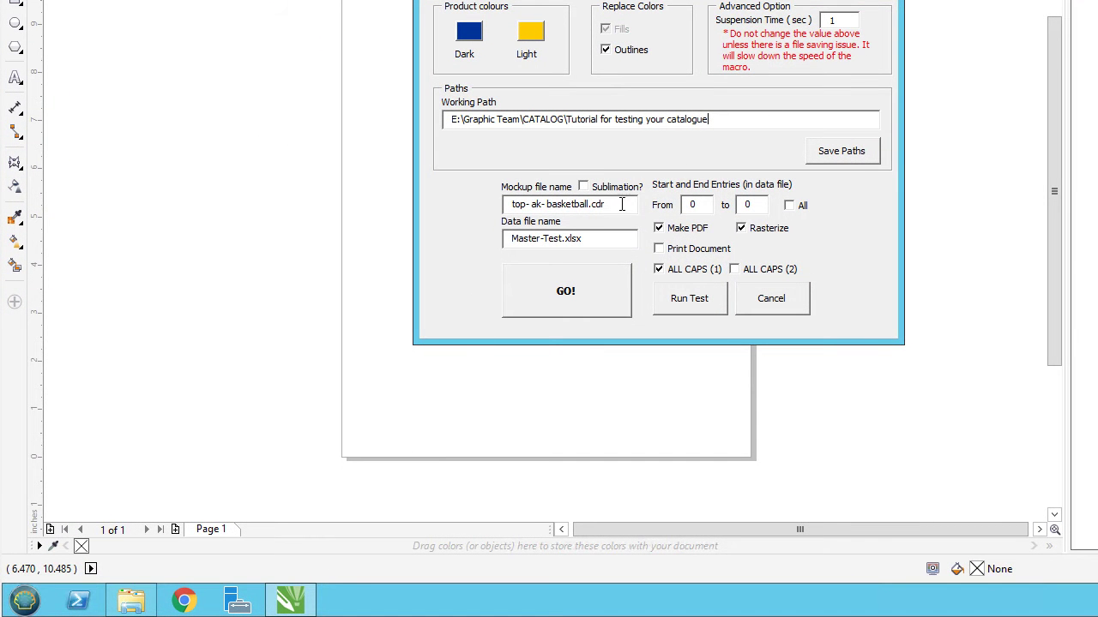
# Step: Set the mockup file name to Tutorial.cdr and the data file name to Master.xlsx
pyautogui.moveTo(621, 204); pyautogui.dragTo(282, 196)
pyautogui.press('BackSpace')
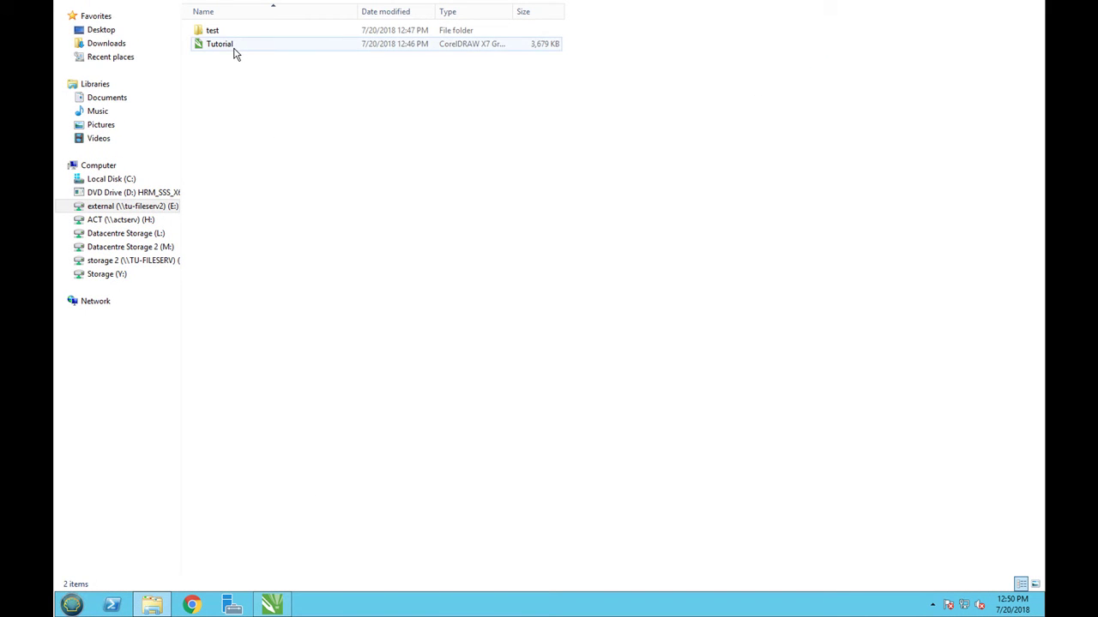
pyautogui.click(235, 52)
pyautogui.click(246, 49)
pyautogui.hotkey('ctrl', 'c')
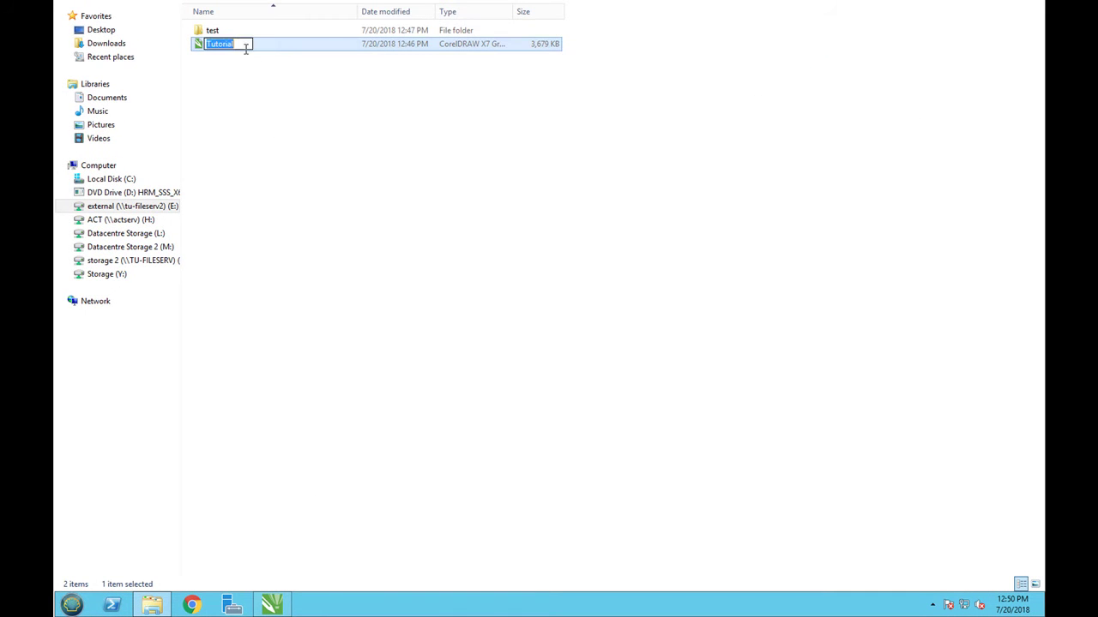
pyautogui.click(271, 604)
pyautogui.hotkey('ctrl', 'v')
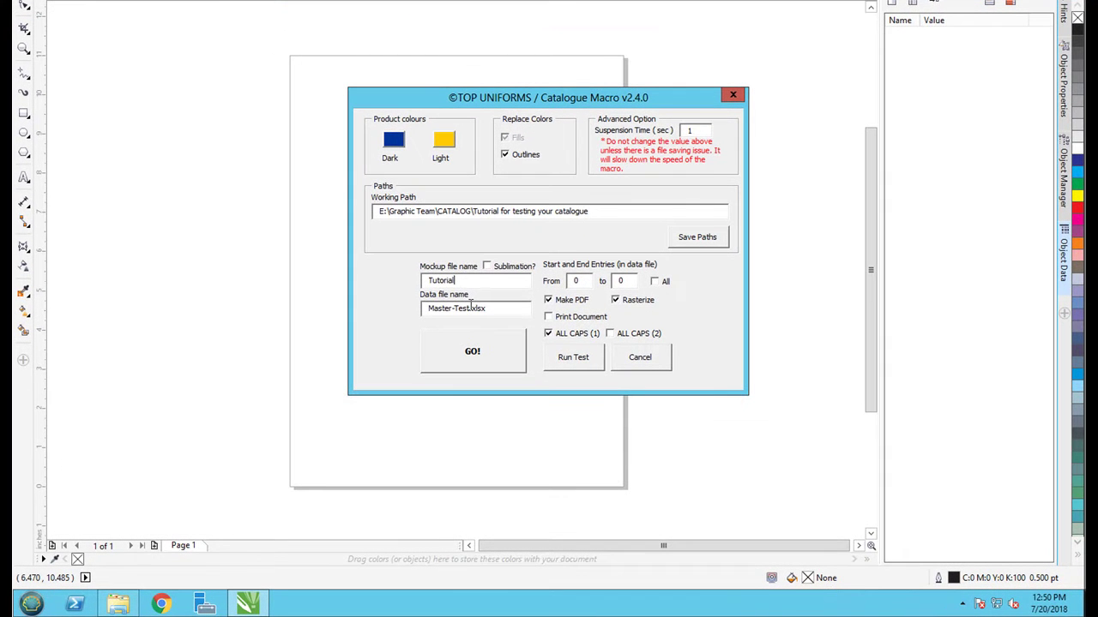
pyautogui.write('.cdr')
pyautogui.press('Tab')
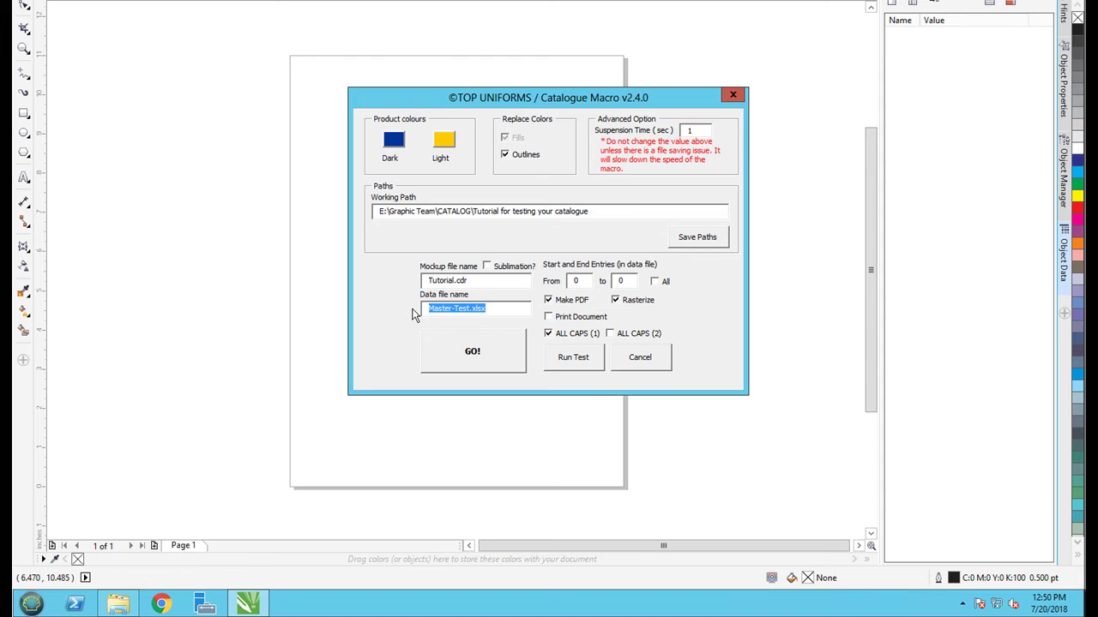
pyautogui.write('Master.')
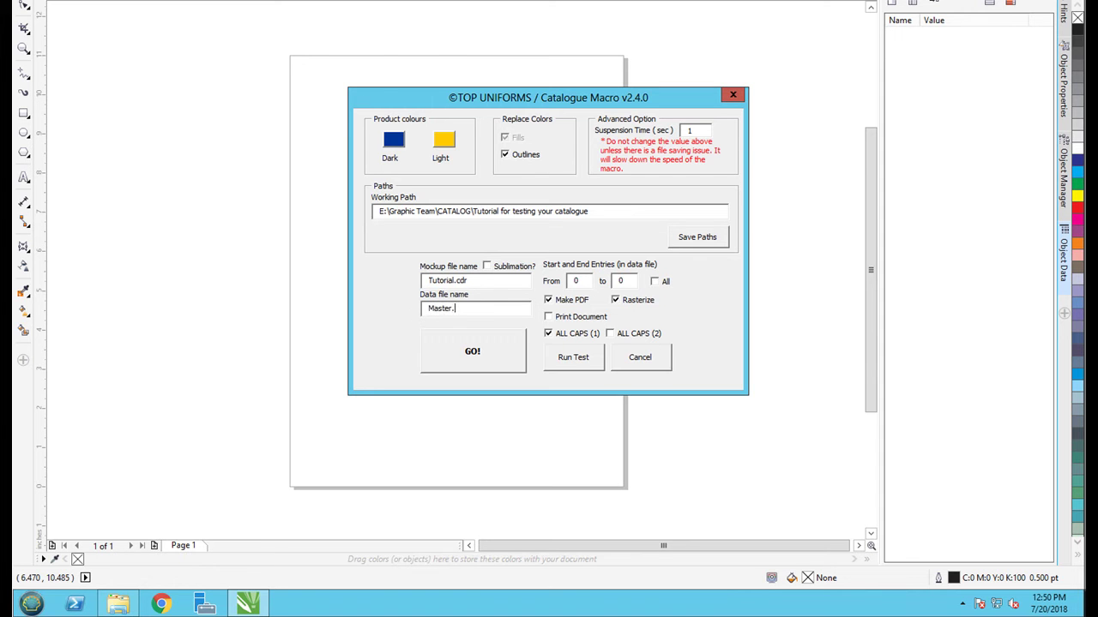
pyautogui.write('xlsx')
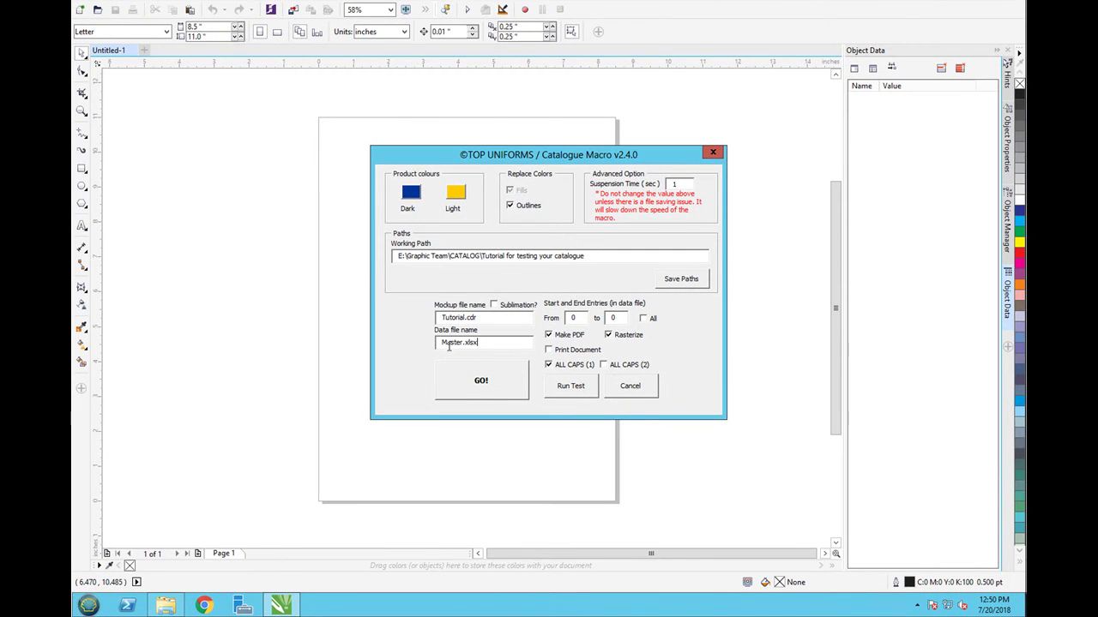
# Step: Start the macro test run, then open the test output folder and check its cdr and pdf subfolders
pyautogui.click(575, 387)
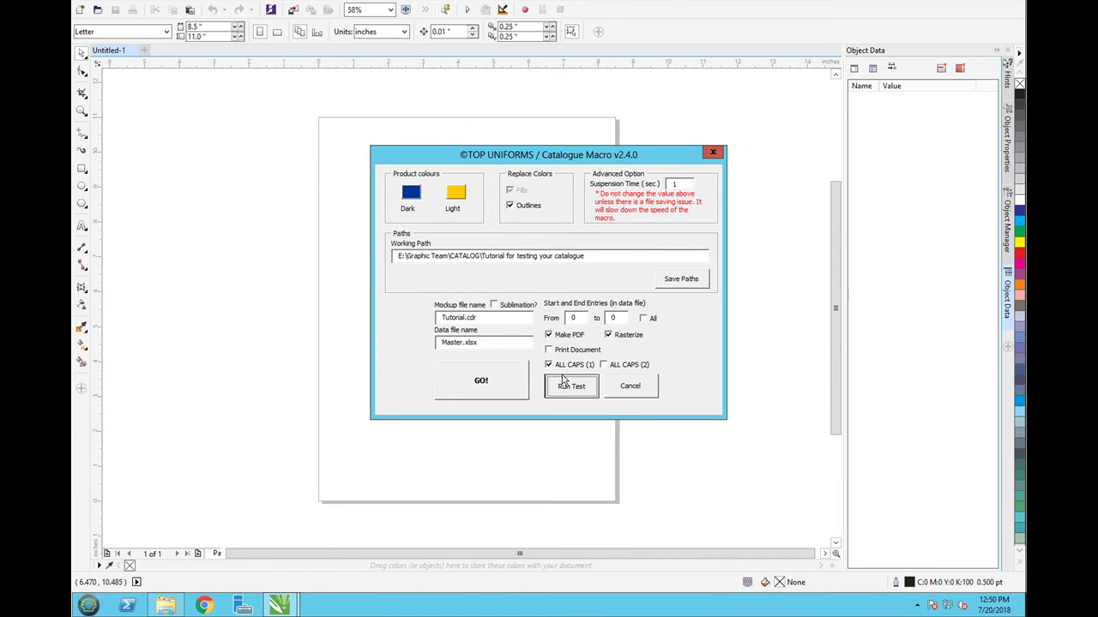
pyautogui.click(169, 609)
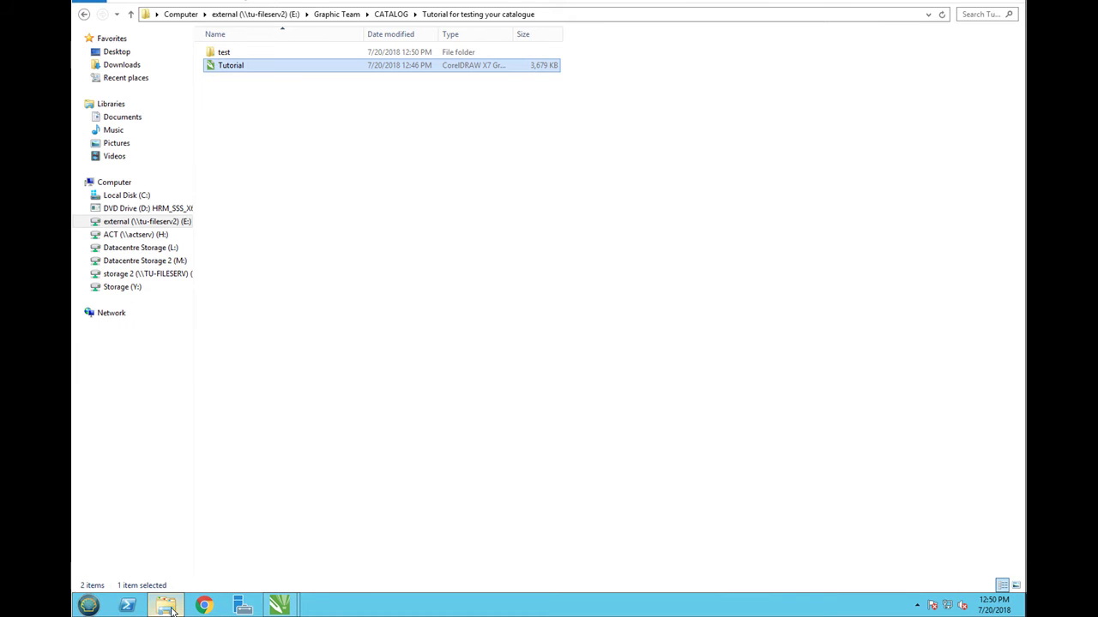
pyautogui.click(239, 53)
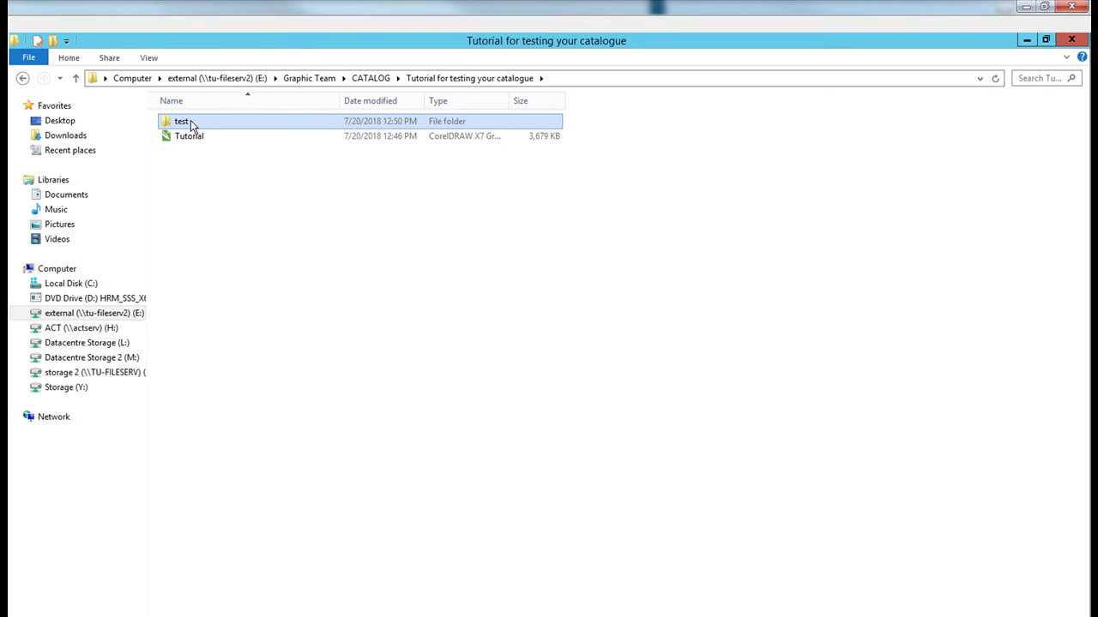
pyautogui.doubleClick(189, 121)
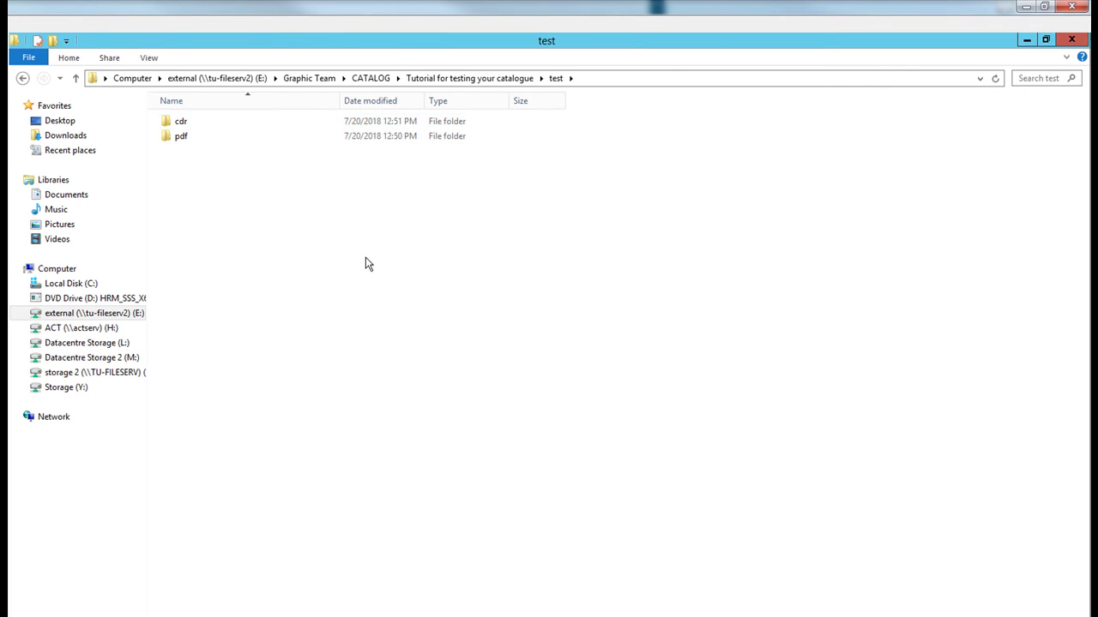
pyautogui.click(194, 124)
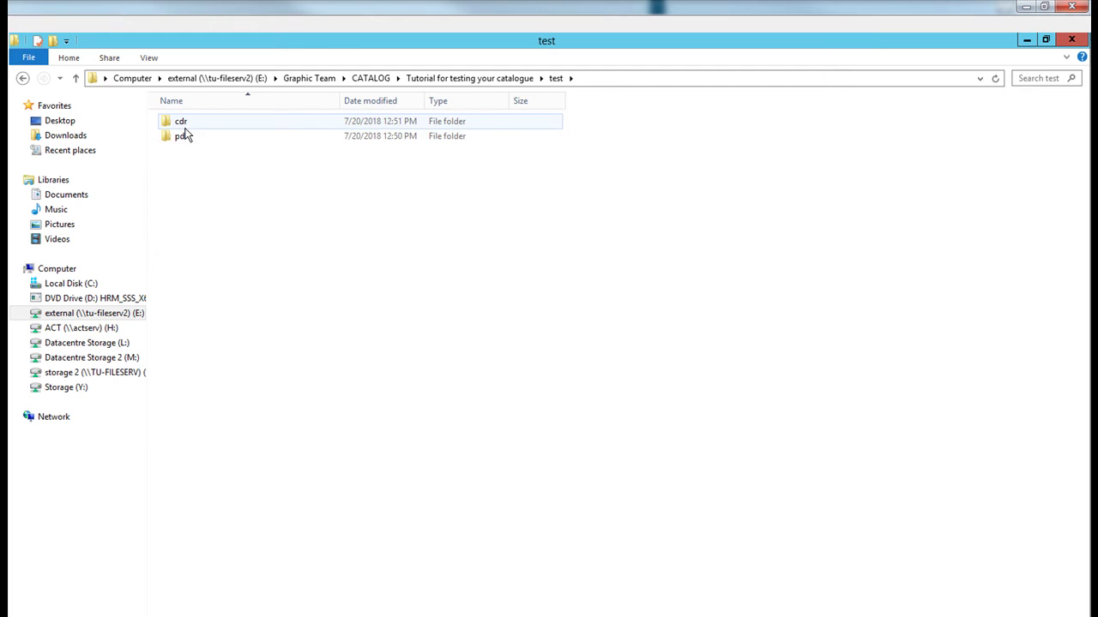
pyautogui.click(183, 138)
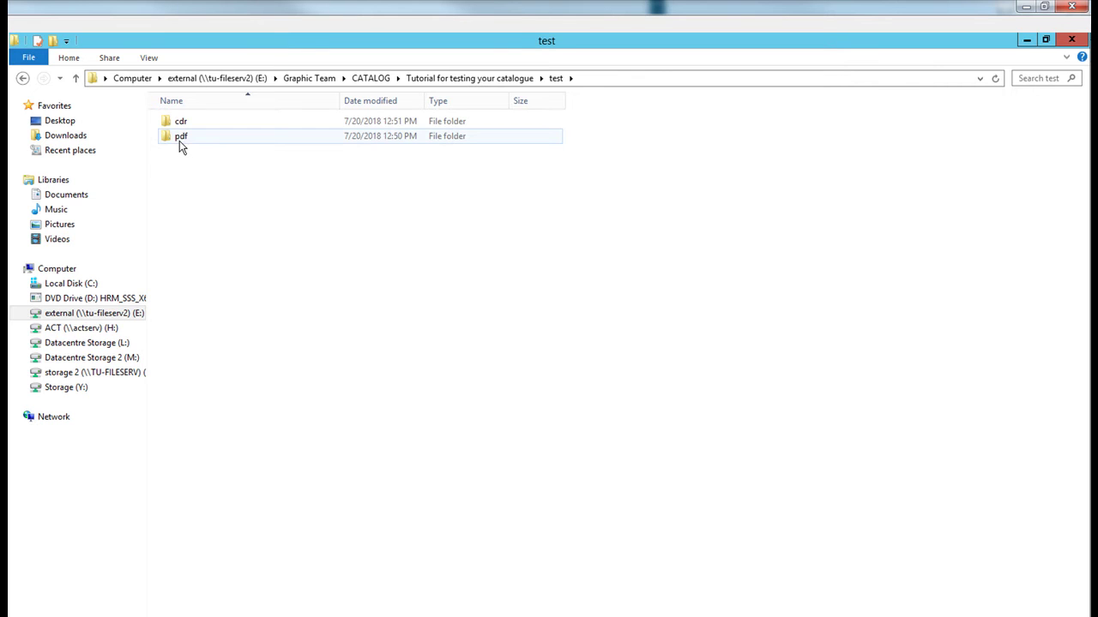
# Step: Open the pdf subfolder listing dark_white_1–3, double_dark_1–3 and standard_1–3
pyautogui.doubleClick(179, 140)
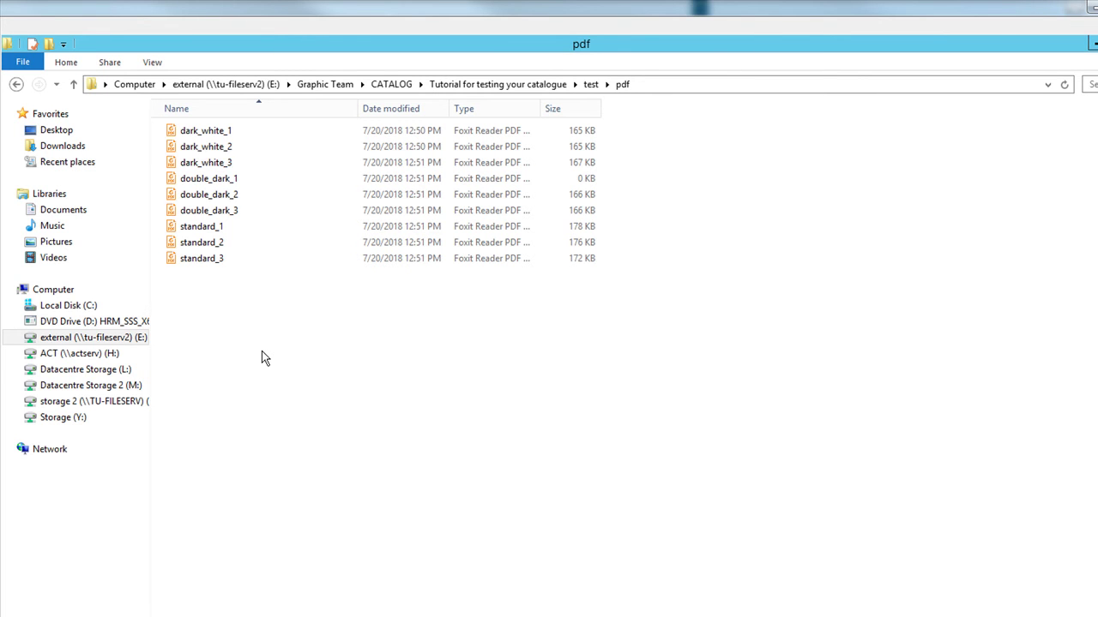
pyautogui.click(590, 84)
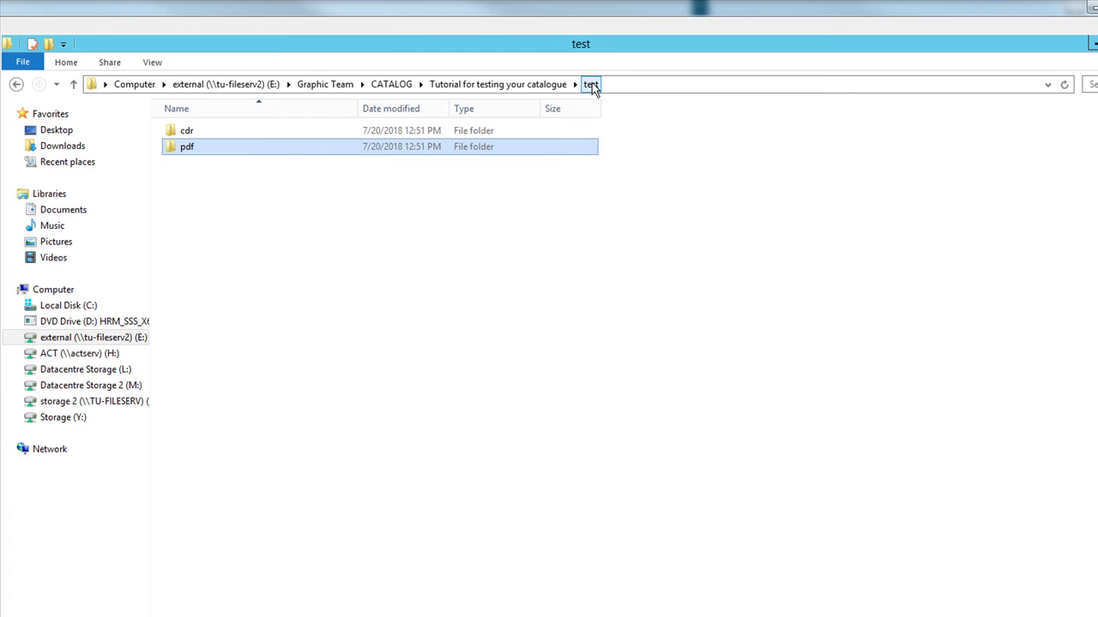
pyautogui.doubleClick(235, 150)
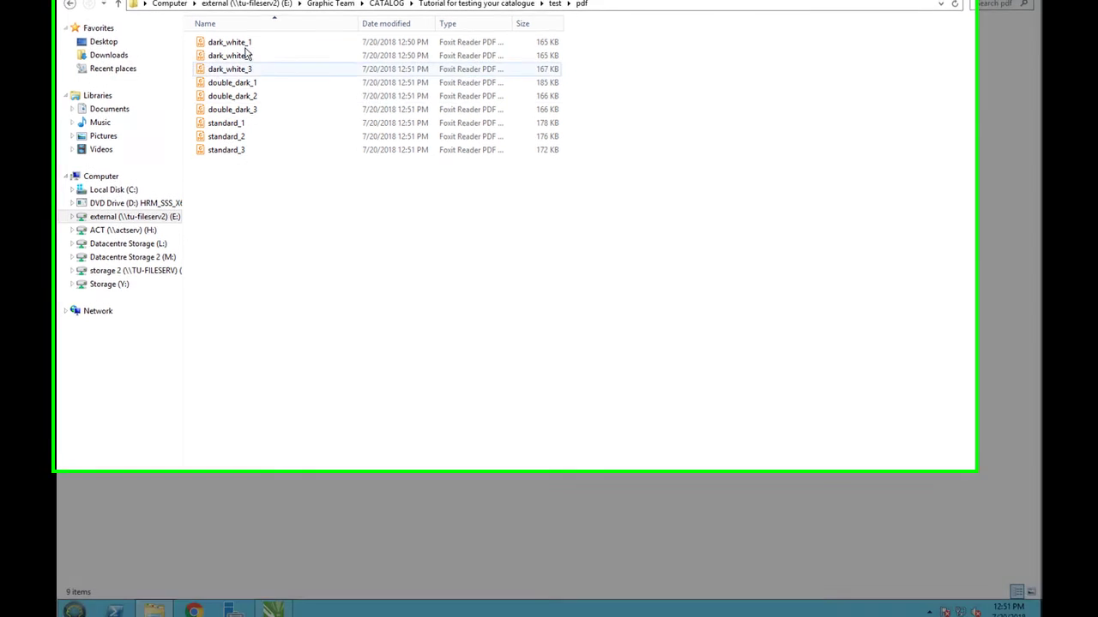
# Step: Open dark_white_1.pdf in Foxit Reader and snip the white jersey, highlighting its chest lettering
pyautogui.doubleClick(229, 42)
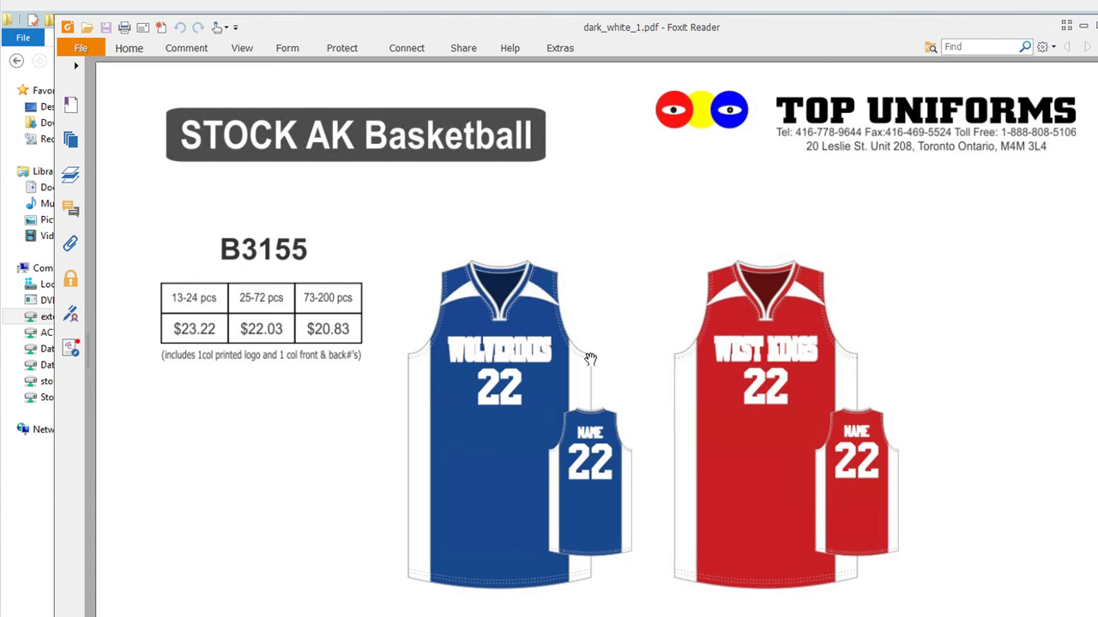
pyautogui.scroll(-1, 597, 356)
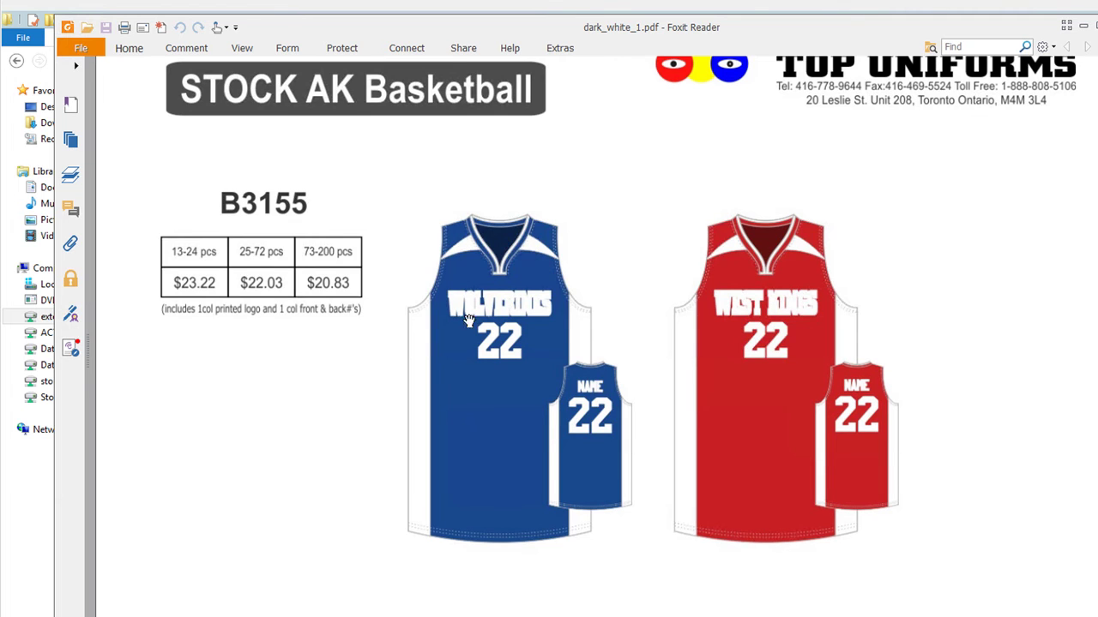
pyautogui.scroll(-1, 546, 301)
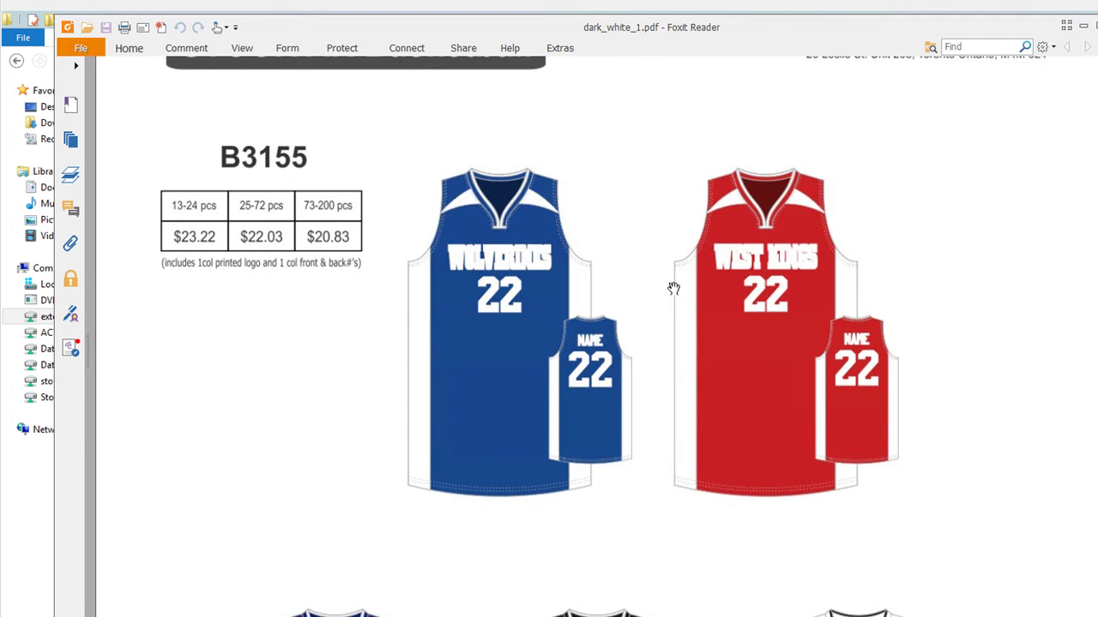
pyautogui.scroll(-5, 674, 354)
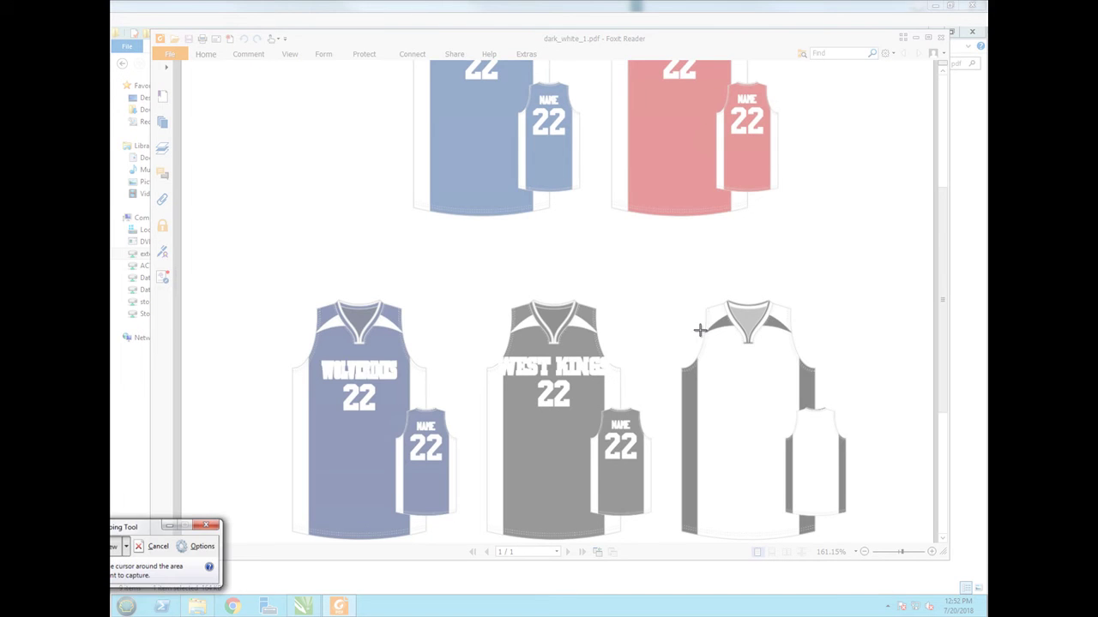
pyautogui.moveTo(679, 321); pyautogui.dragTo(839, 410)
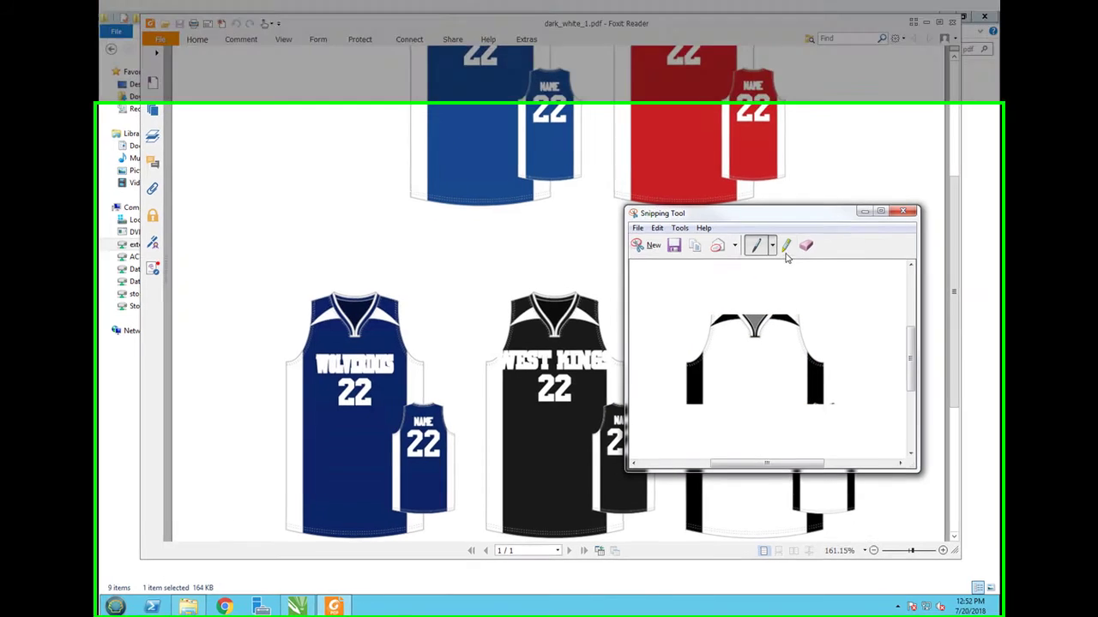
pyautogui.click(779, 254)
pyautogui.moveTo(701, 359)
pyautogui.mouseDown()
pyautogui.moveTo(796, 368)
pyautogui.moveTo(761, 344)
pyautogui.mouseUp()
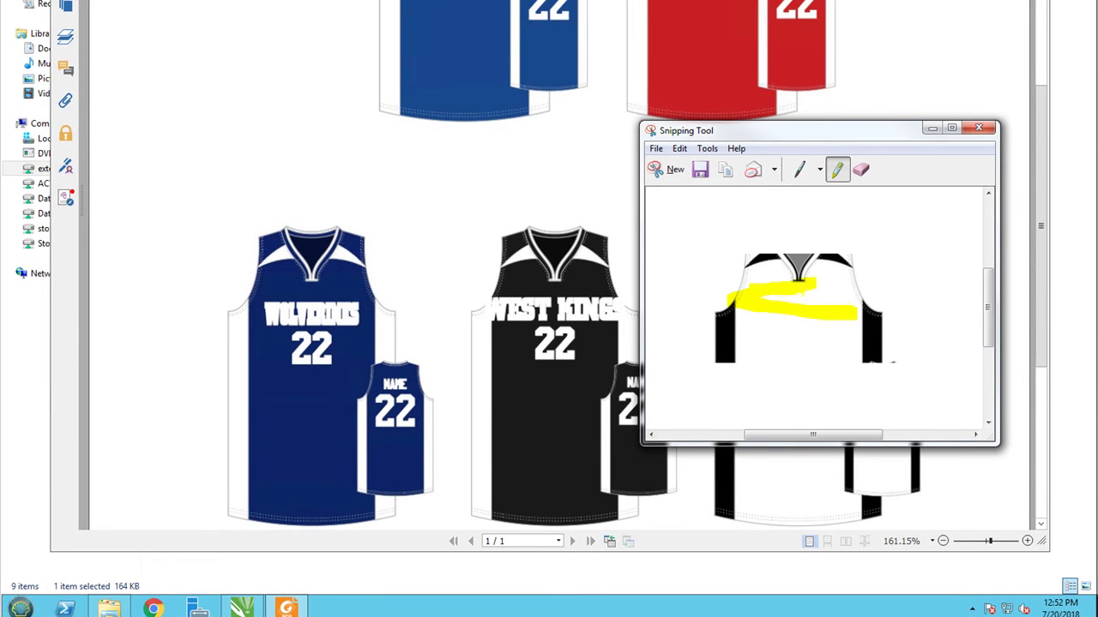
pyautogui.moveTo(858, 313)
pyautogui.mouseDown()
pyautogui.moveTo(777, 299)
pyautogui.moveTo(740, 321)
pyautogui.moveTo(892, 313)
pyautogui.mouseUp()
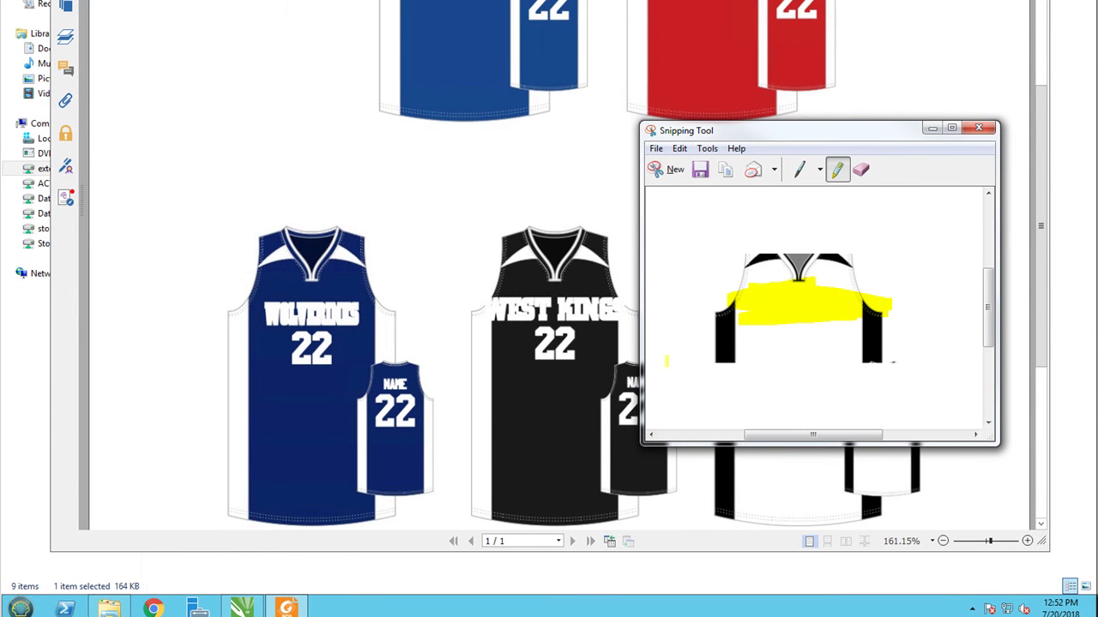
# Step: Snip the West Kings jersey and highlight its WEST KINGS lettering
pyautogui.click(676, 168)
pyautogui.moveTo(417, 238); pyautogui.dragTo(700, 393)
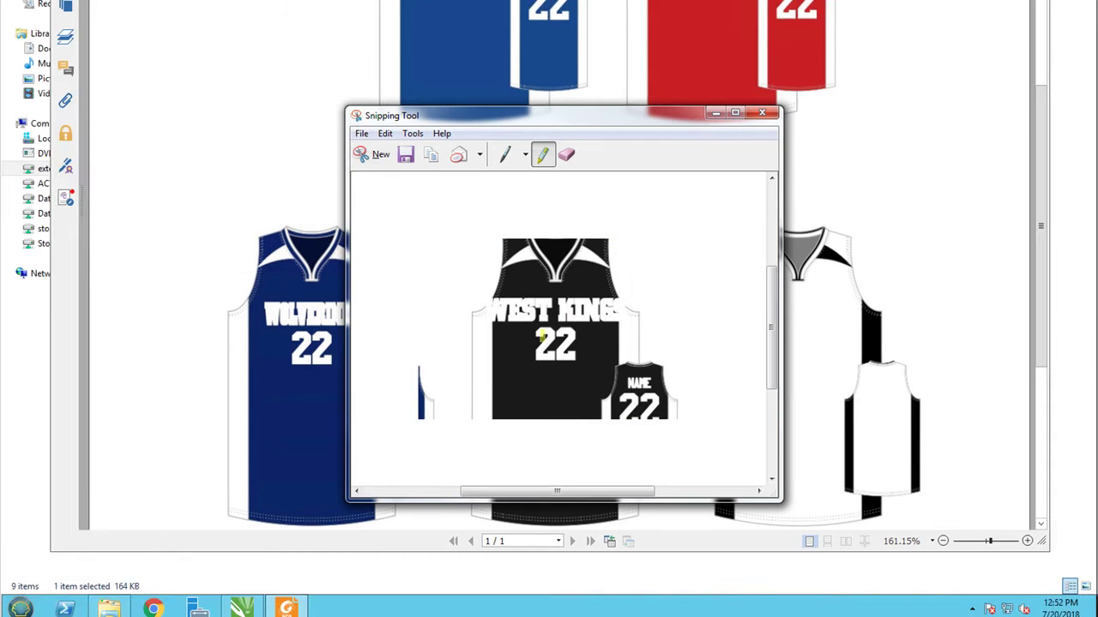
pyautogui.moveTo(463, 305)
pyautogui.mouseDown()
pyautogui.moveTo(506, 298)
pyautogui.moveTo(674, 315)
pyautogui.moveTo(532, 323)
pyautogui.moveTo(642, 333)
pyautogui.moveTo(412, 321)
pyautogui.moveTo(560, 331)
pyautogui.mouseUp()
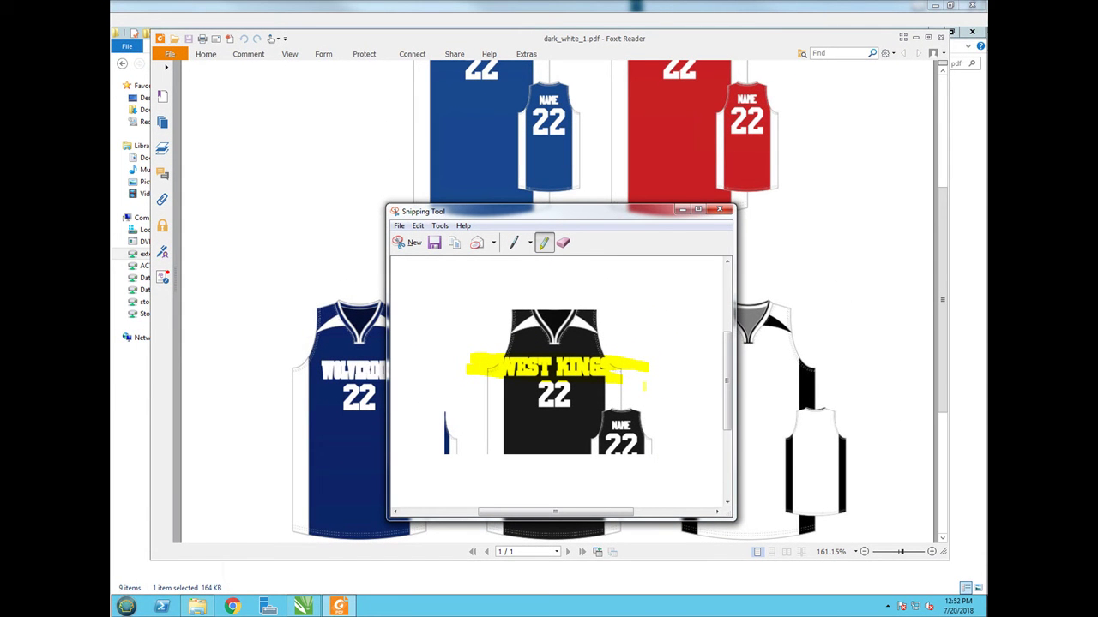
pyautogui.click(681, 210)
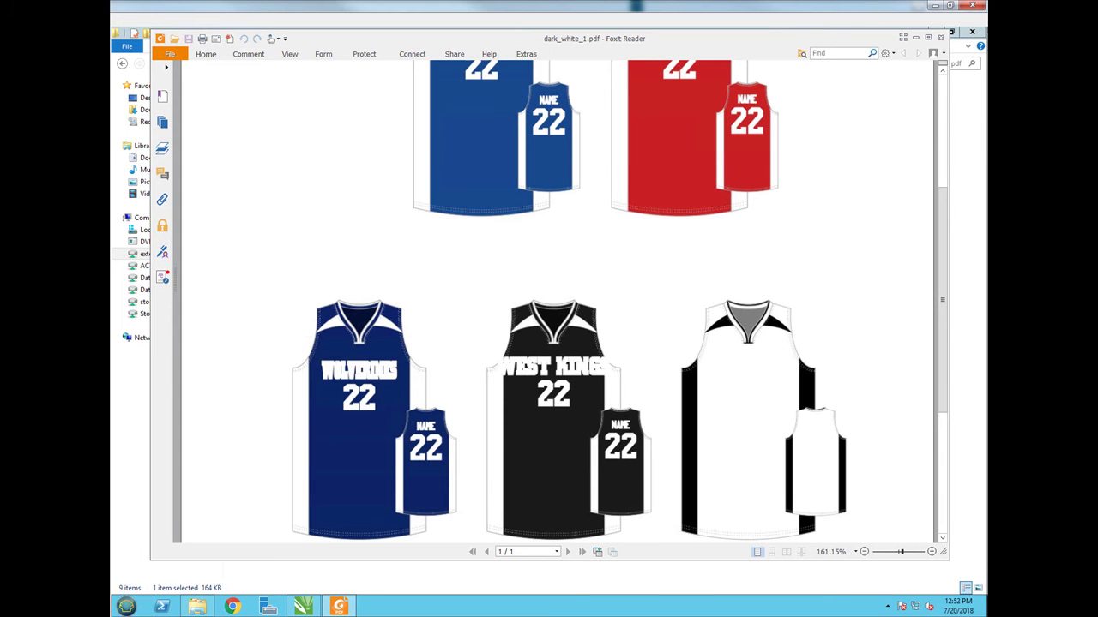
pyautogui.hotkey('alt', 'Tab')
# Step: Snip the Wolverines jersey and highlight the WOLVERINES lettering
pyautogui.click(412, 244)
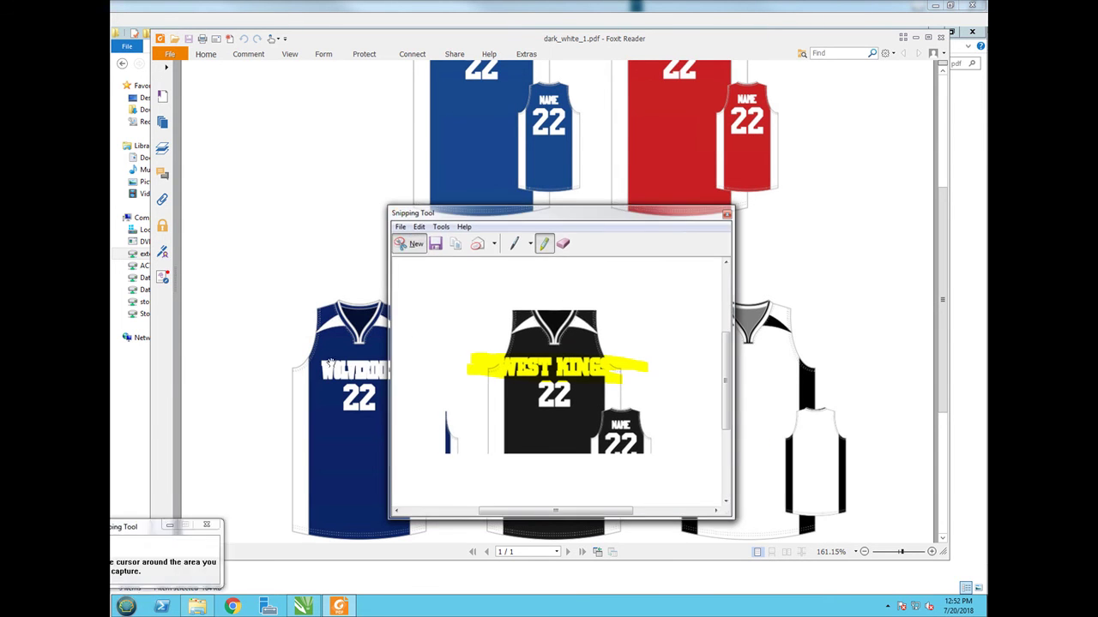
pyautogui.moveTo(289, 337); pyautogui.dragTo(455, 418)
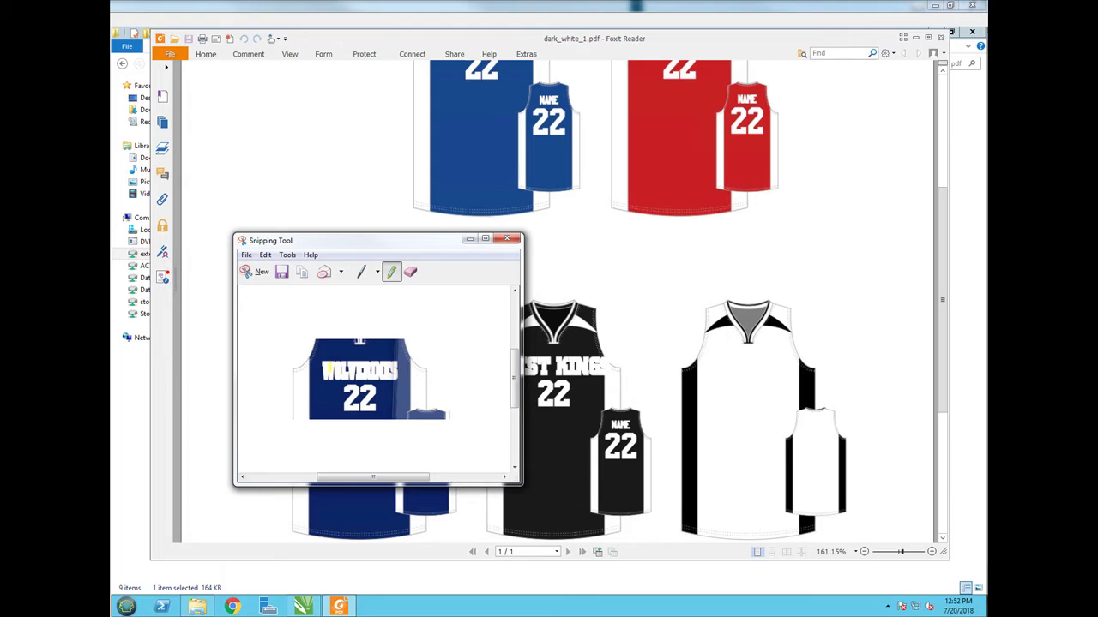
pyautogui.moveTo(322, 371)
pyautogui.mouseDown()
pyautogui.moveTo(377, 395)
pyautogui.moveTo(408, 392)
pyautogui.mouseUp()
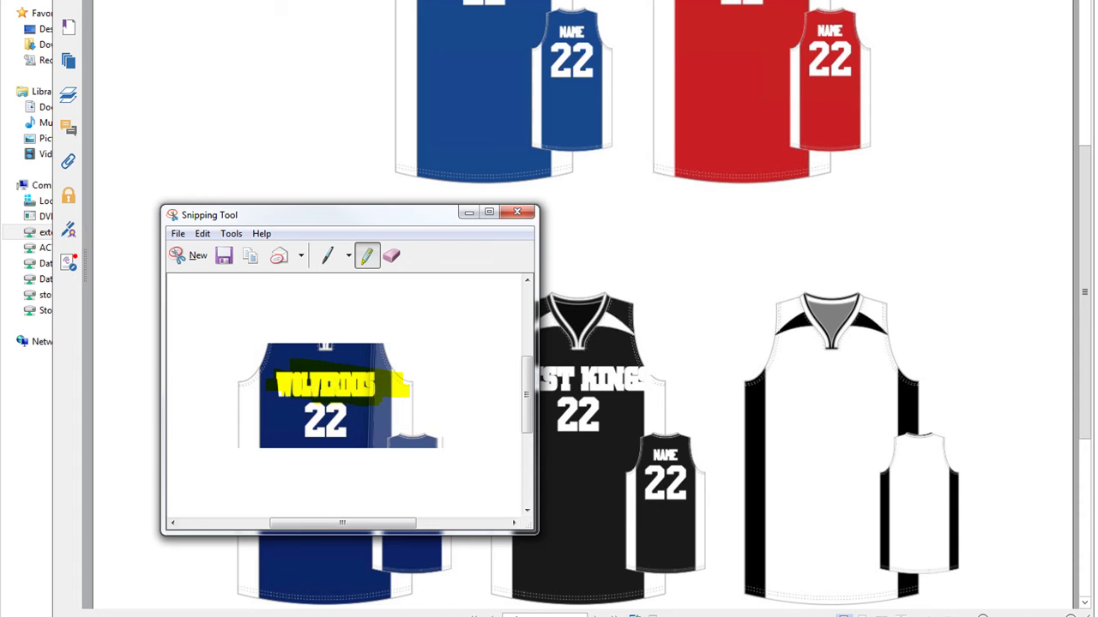
pyautogui.click(469, 212)
pyautogui.scroll(-1, 647, 253)
pyautogui.scroll(-3, 648, 254)
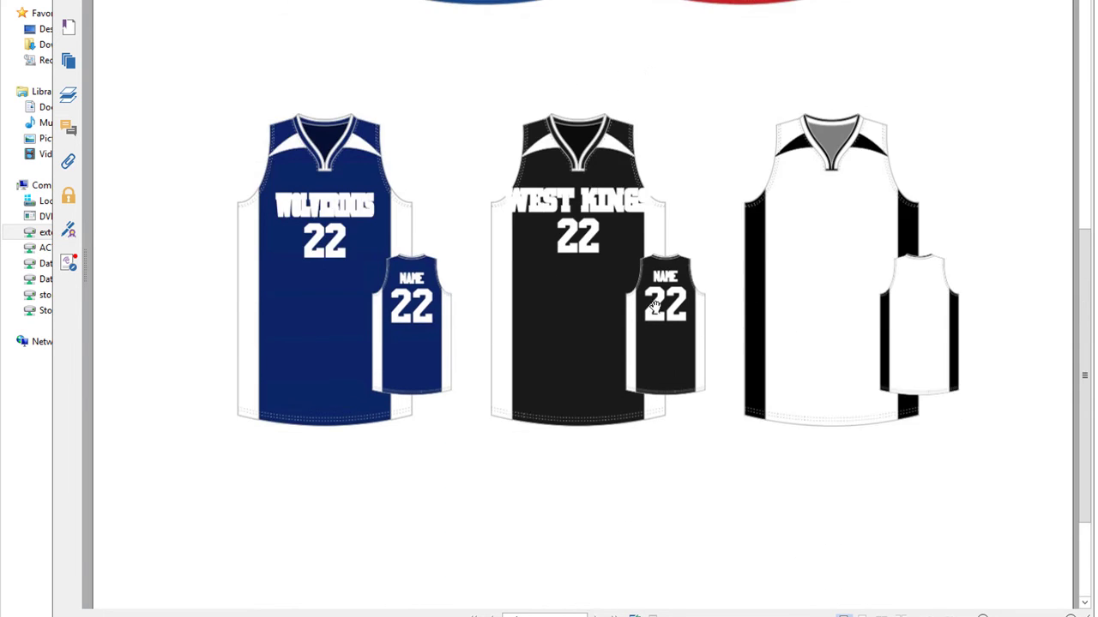
pyautogui.scroll(8, 656, 306)
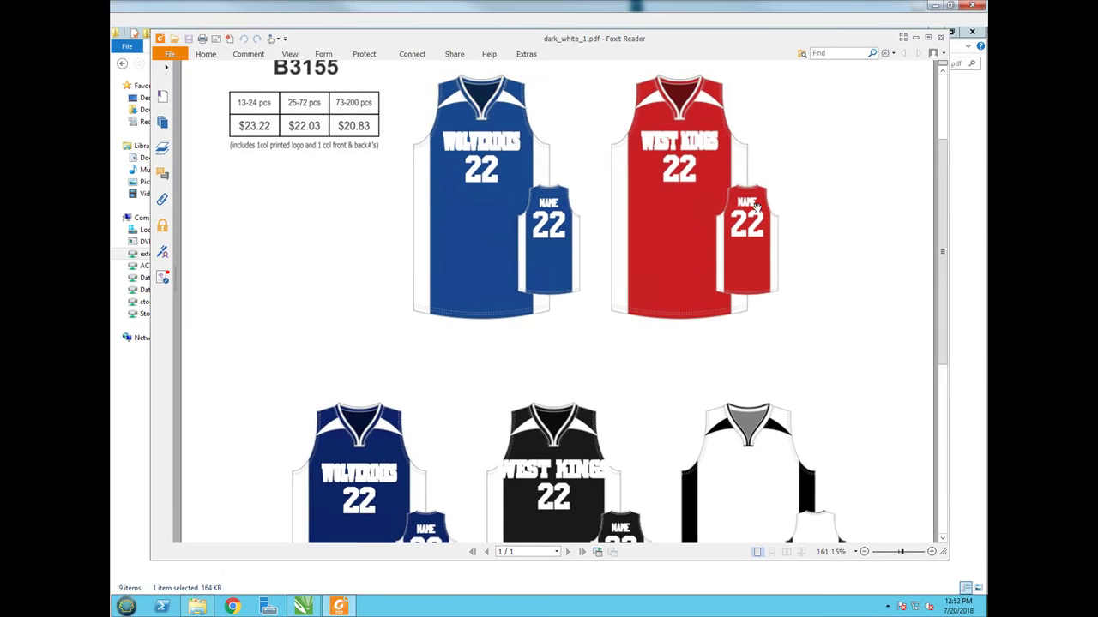
# Step: Close dark_white_1 and open double_dark_1.pdf, scrolling down the page
pyautogui.click(993, 4)
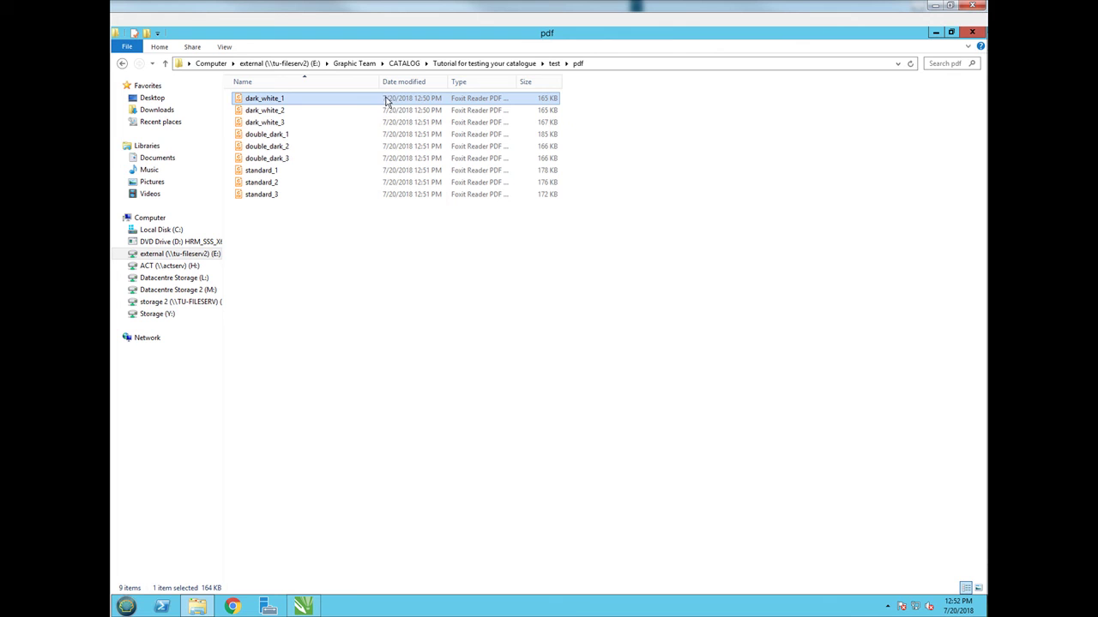
pyautogui.doubleClick(273, 136)
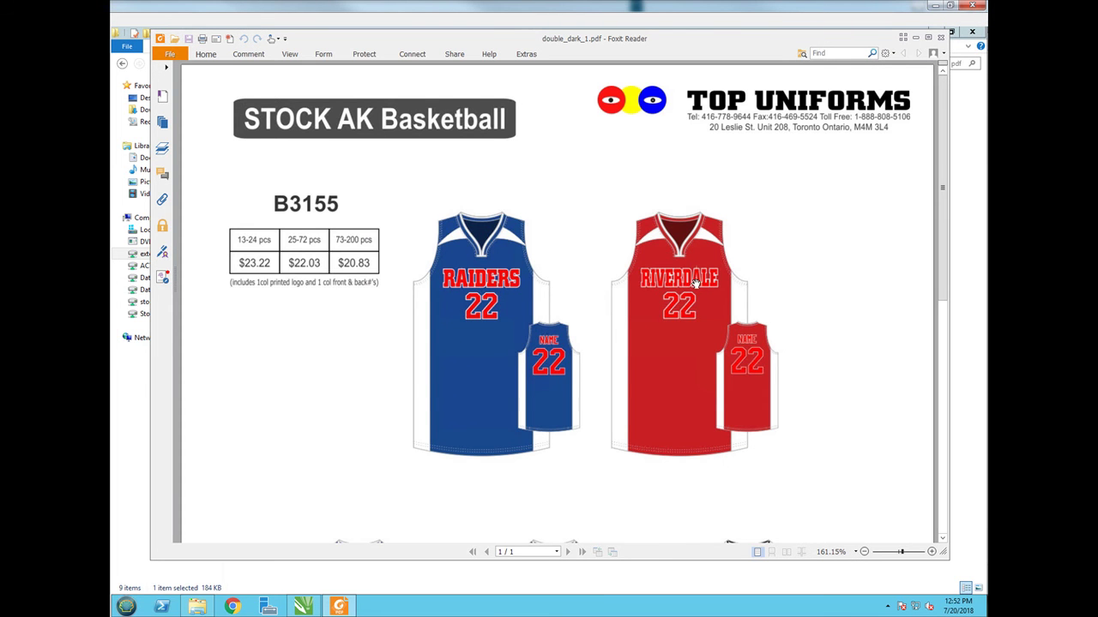
pyautogui.scroll(-5, 649, 356)
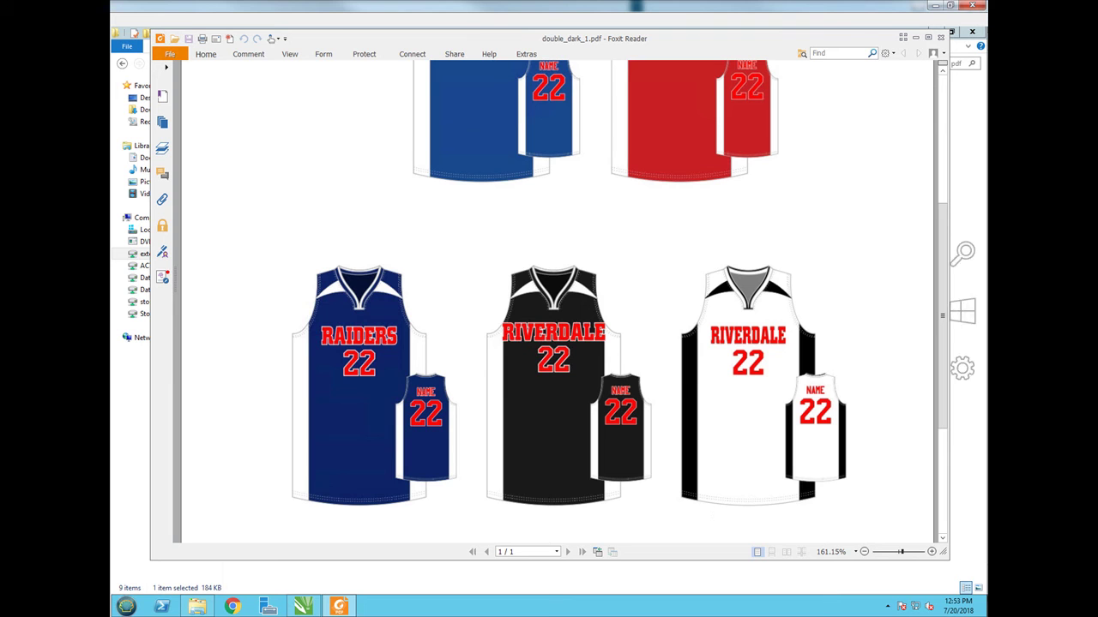
# Step: Snip the black Riverdale jersey and highlight the RIVERDALE lettering in yellow
pyautogui.hotkey('alt', 'Tab')
pyautogui.click(246, 271)
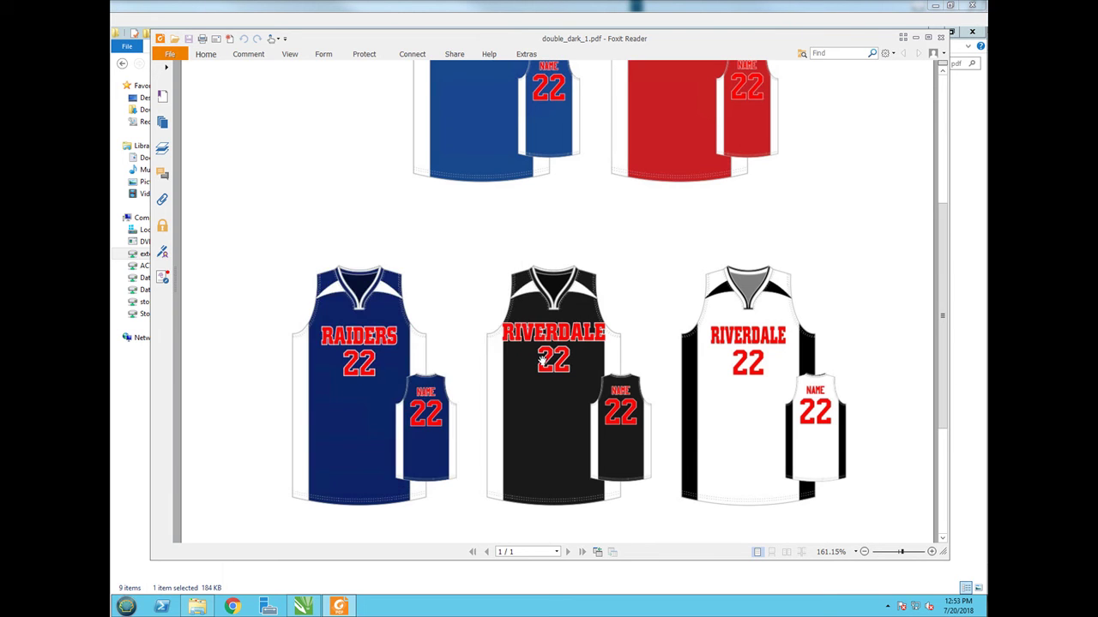
pyautogui.moveTo(487, 307); pyautogui.dragTo(640, 379)
pyautogui.moveTo(493, 328); pyautogui.dragTo(612, 336)
pyautogui.moveTo(515, 328); pyautogui.dragTo(464, 328)
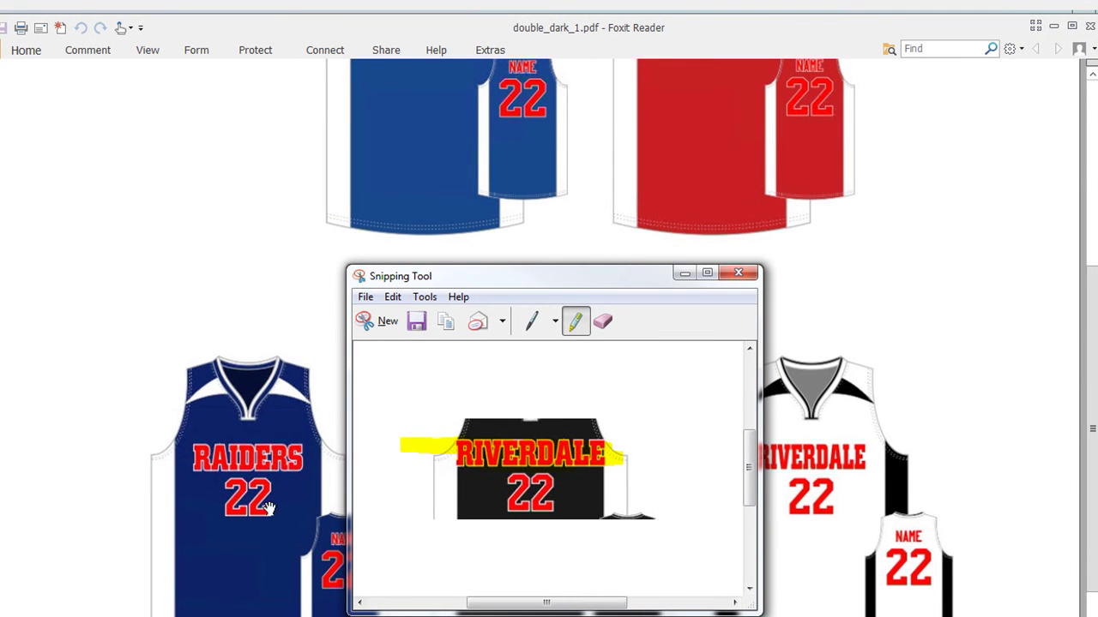
pyautogui.click(681, 273)
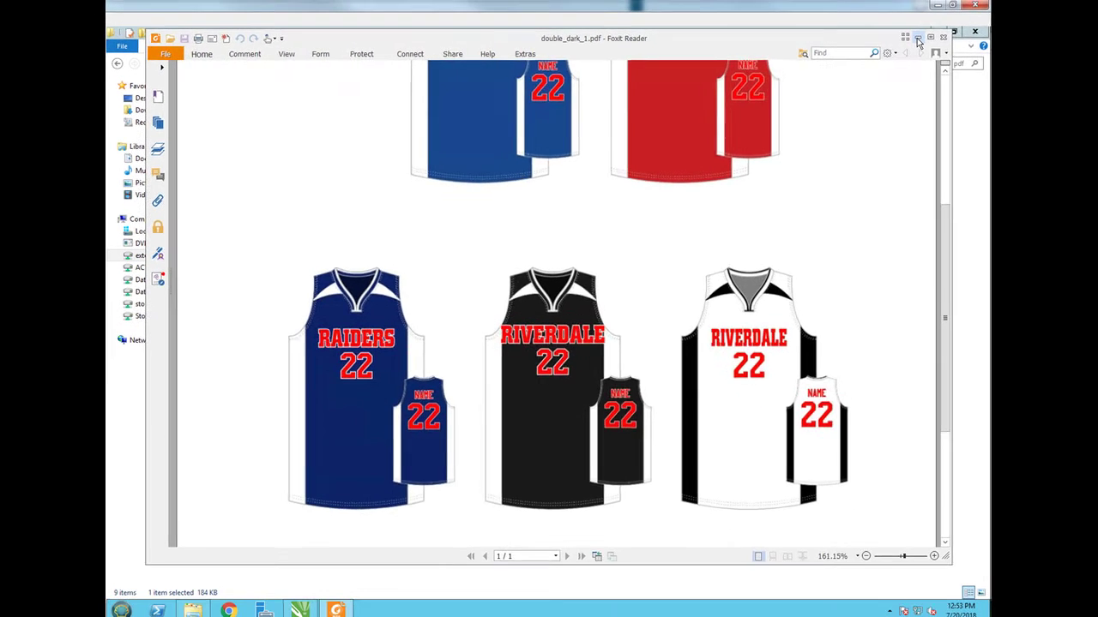
# Step: Close double_dark_1 and open double_dark_2.pdf, scrolling down the page
pyautogui.click(1018, 29)
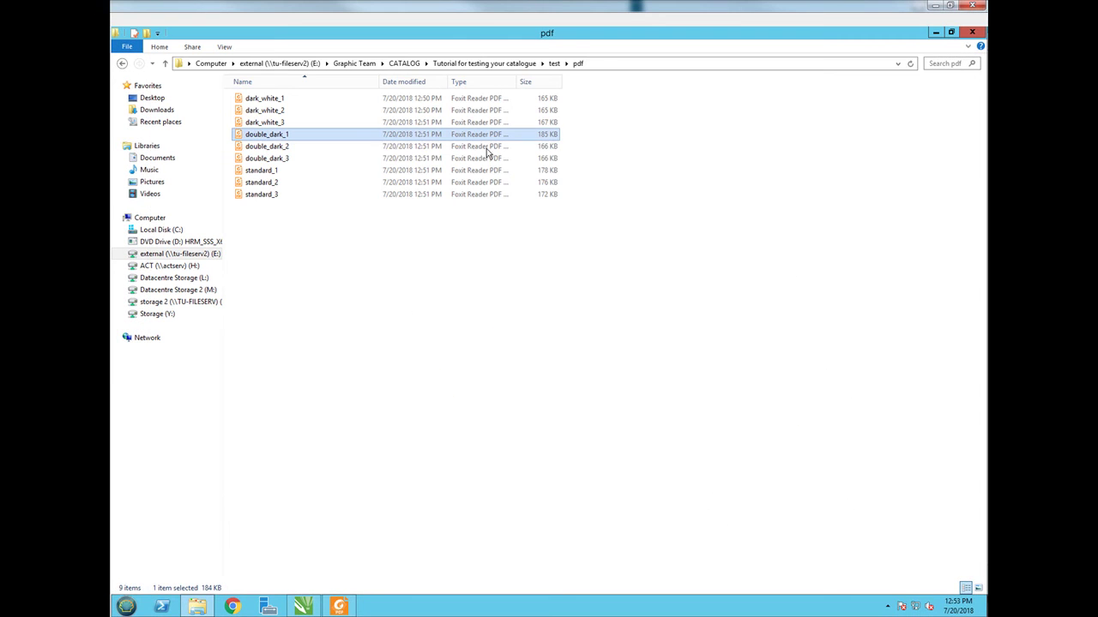
pyautogui.doubleClick(284, 147)
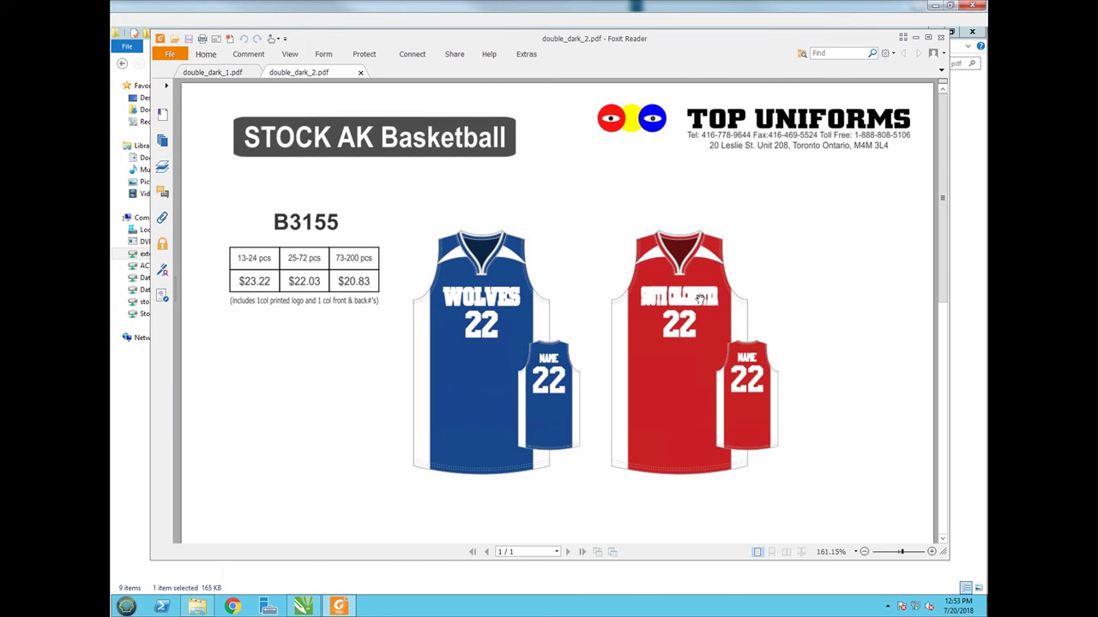
pyautogui.scroll(-6, 700, 298)
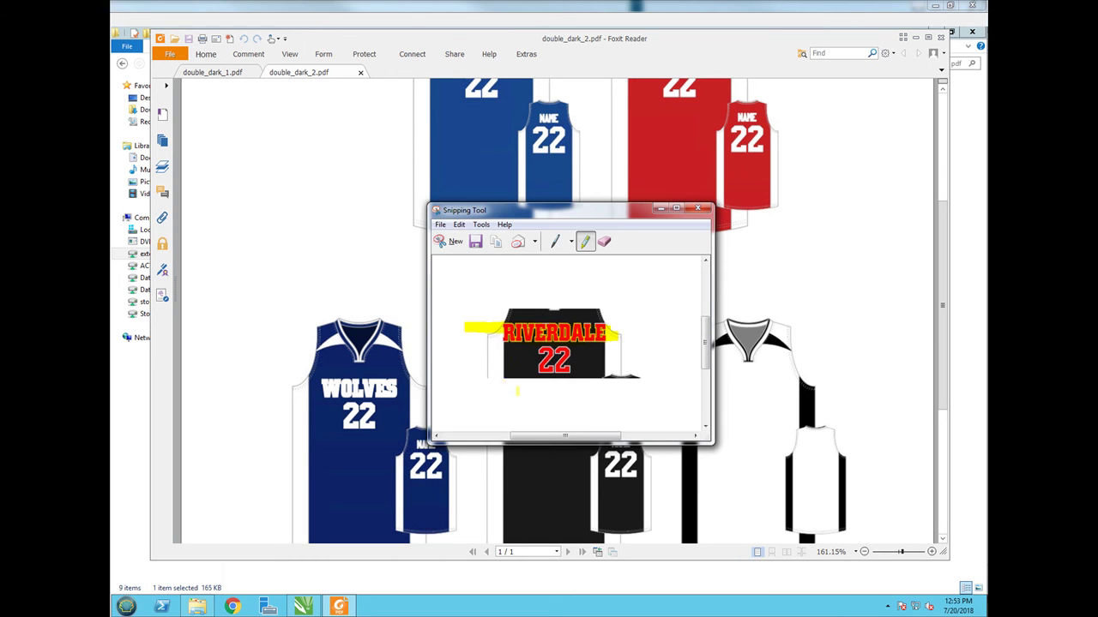
# Step: Snip the second-row jerseys, highlighting the cut-off team name and the white jersey's missing lettering
pyautogui.click(450, 241)
pyautogui.moveTo(461, 345); pyautogui.dragTo(841, 442)
pyautogui.moveTo(482, 383)
pyautogui.mouseDown()
pyautogui.moveTo(581, 386)
pyautogui.moveTo(511, 393)
pyautogui.moveTo(506, 373)
pyautogui.mouseUp()
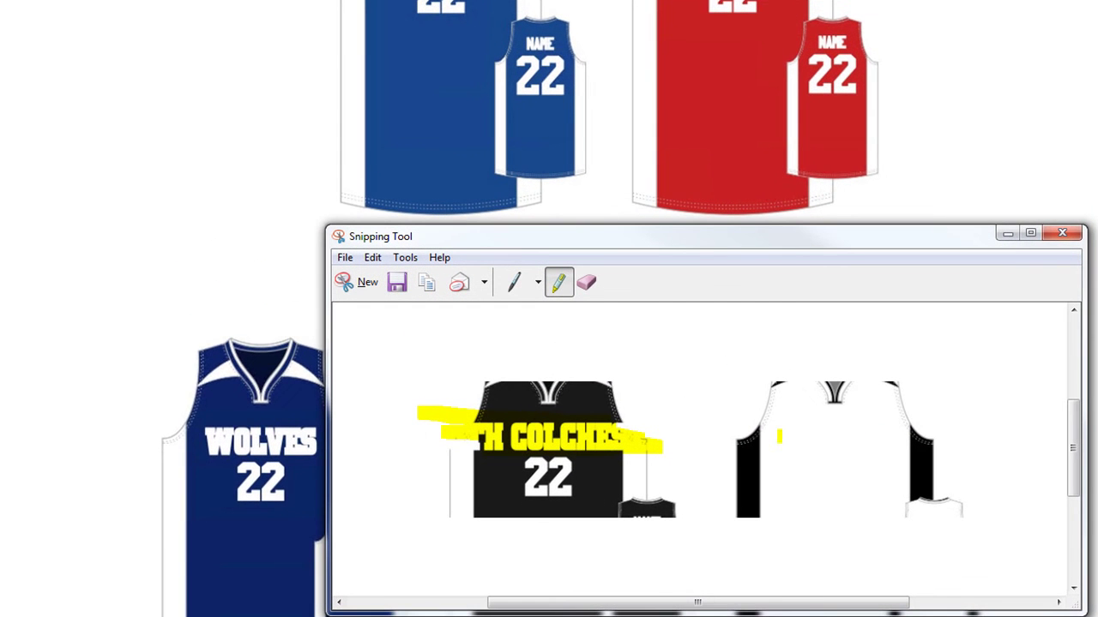
pyautogui.moveTo(780, 436)
pyautogui.mouseDown()
pyautogui.moveTo(720, 435)
pyautogui.moveTo(798, 446)
pyautogui.moveTo(909, 437)
pyautogui.mouseUp()
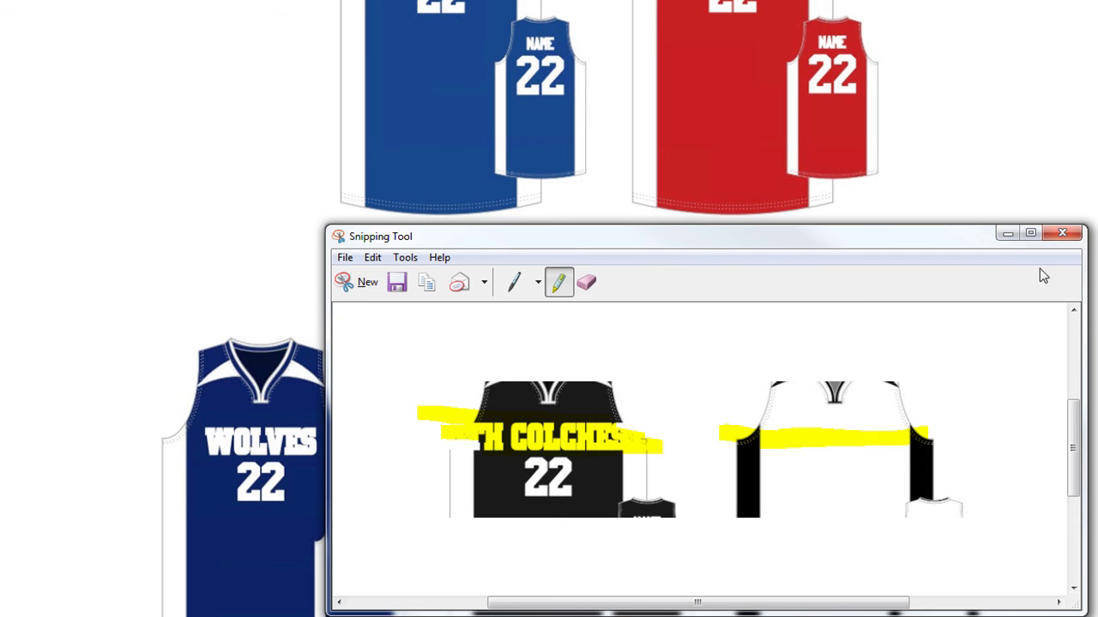
pyautogui.click(1008, 234)
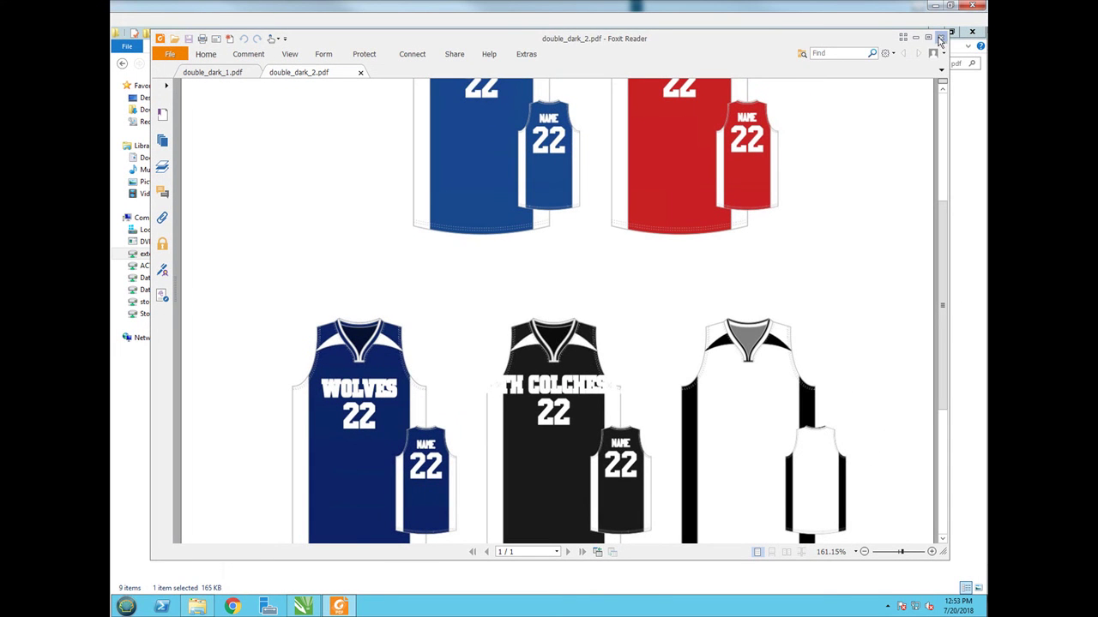
pyautogui.click(940, 38)
# Step: Close all PDF tabs, go from pdf up to CATALOG and into LORIE, then switch to CorelDRAW
pyautogui.click(559, 308)
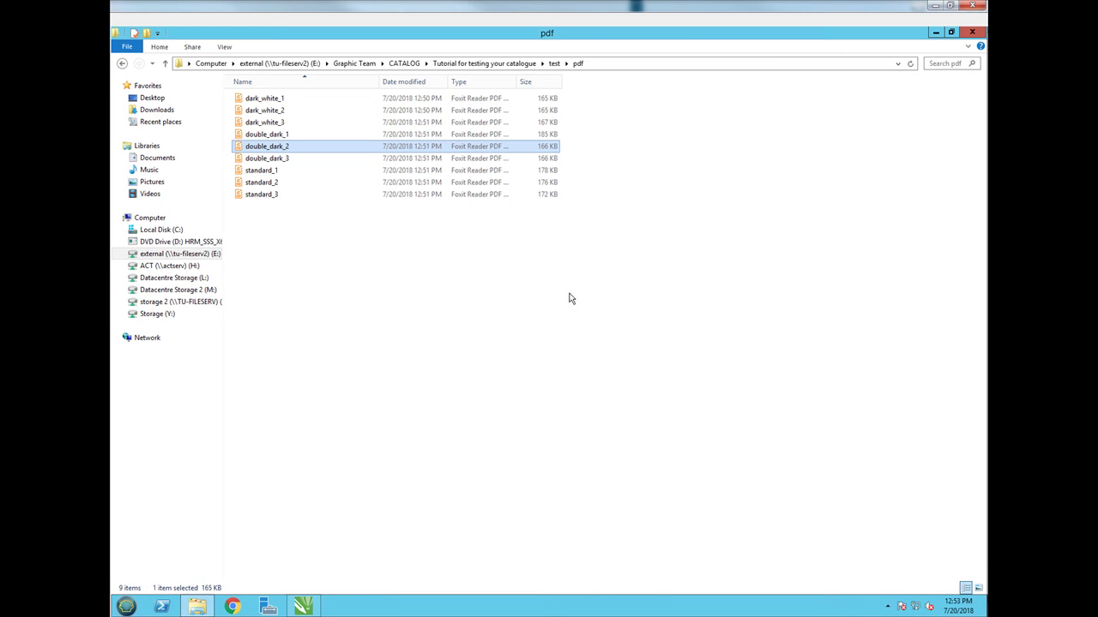
pyautogui.click(432, 326)
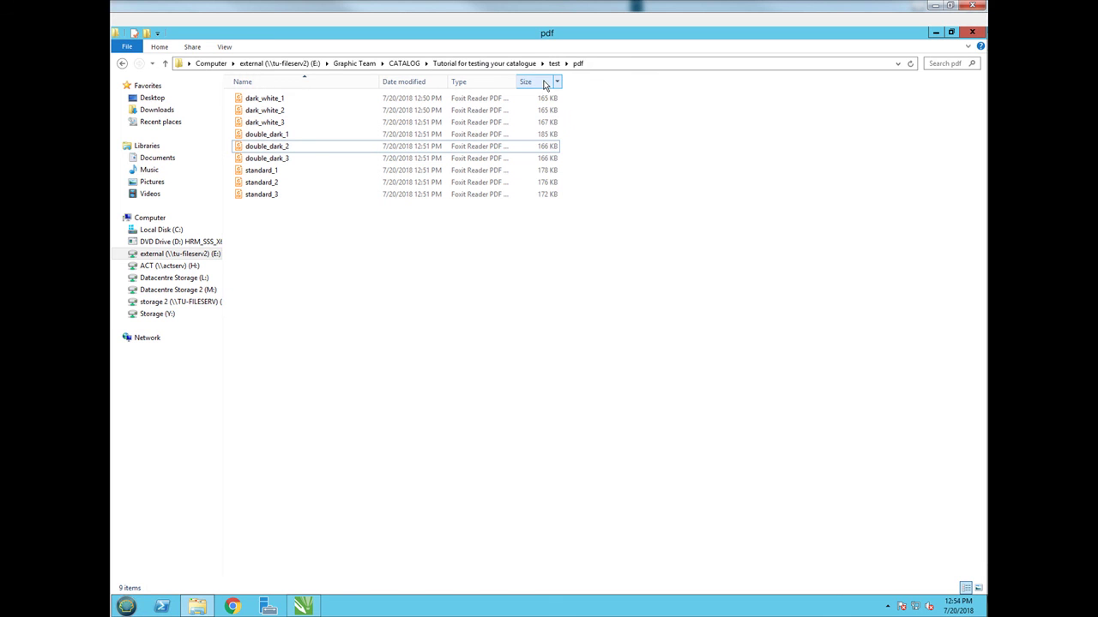
pyautogui.click(472, 66)
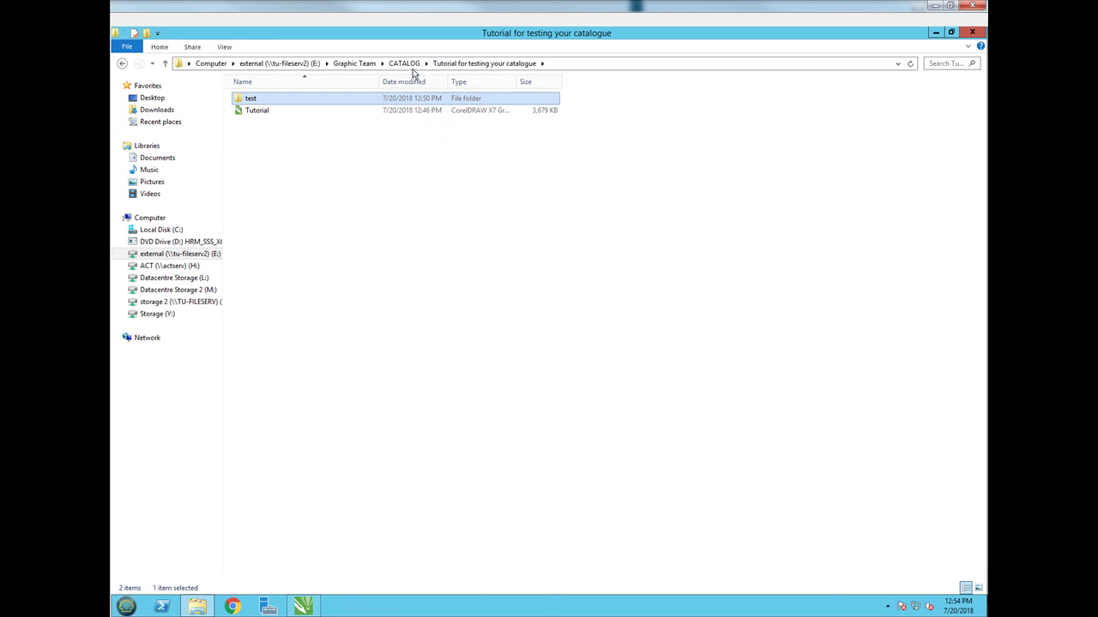
pyautogui.click(415, 68)
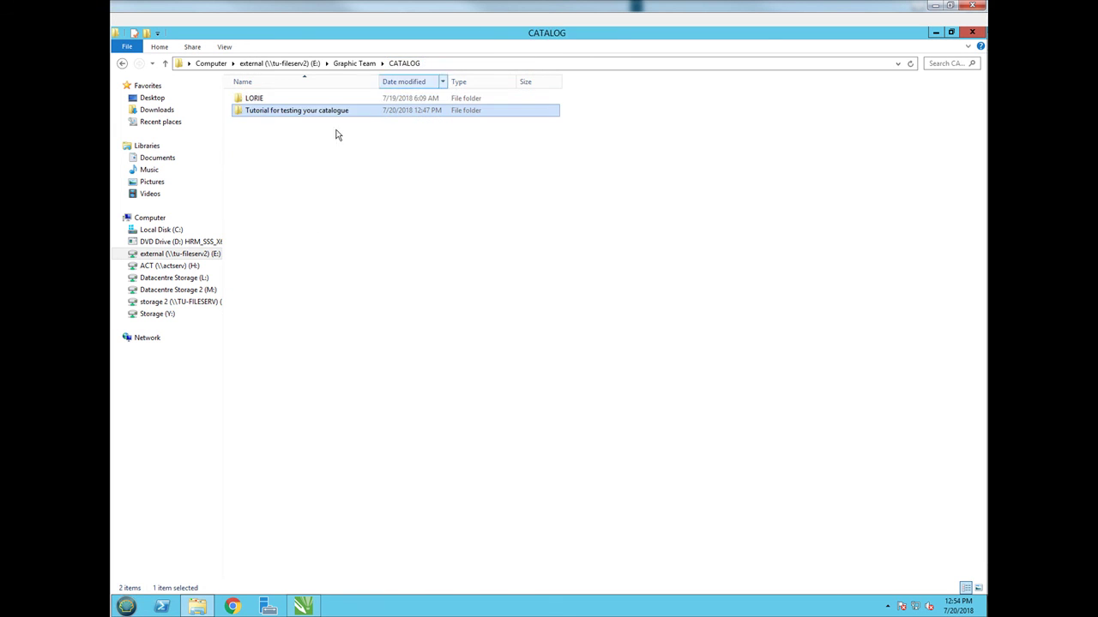
pyautogui.doubleClick(257, 99)
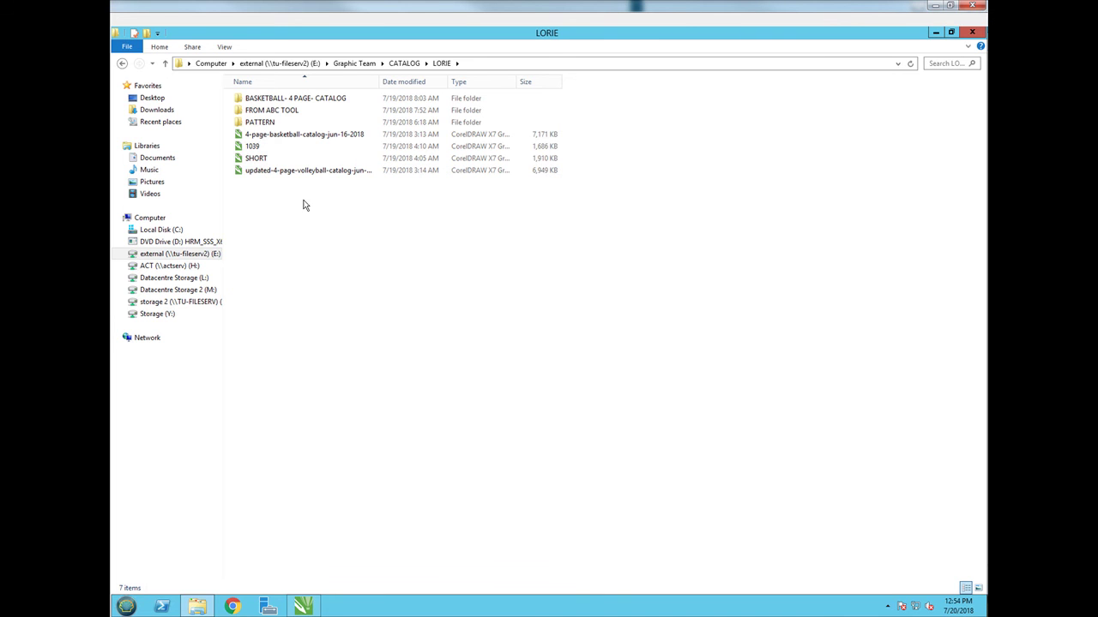
pyautogui.click(303, 606)
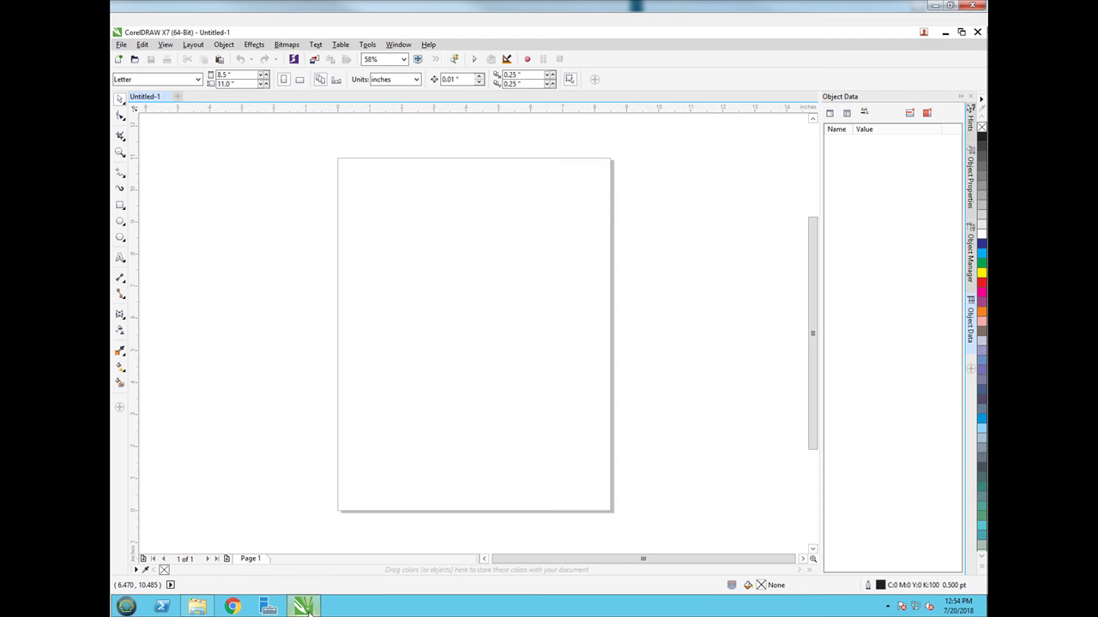
# Step: Run StartMacro from the v2_CatalogueMacro v2.4.0 project and select the Tutorial.cdr mockup file name
pyautogui.click(472, 59)
pyautogui.click(571, 357)
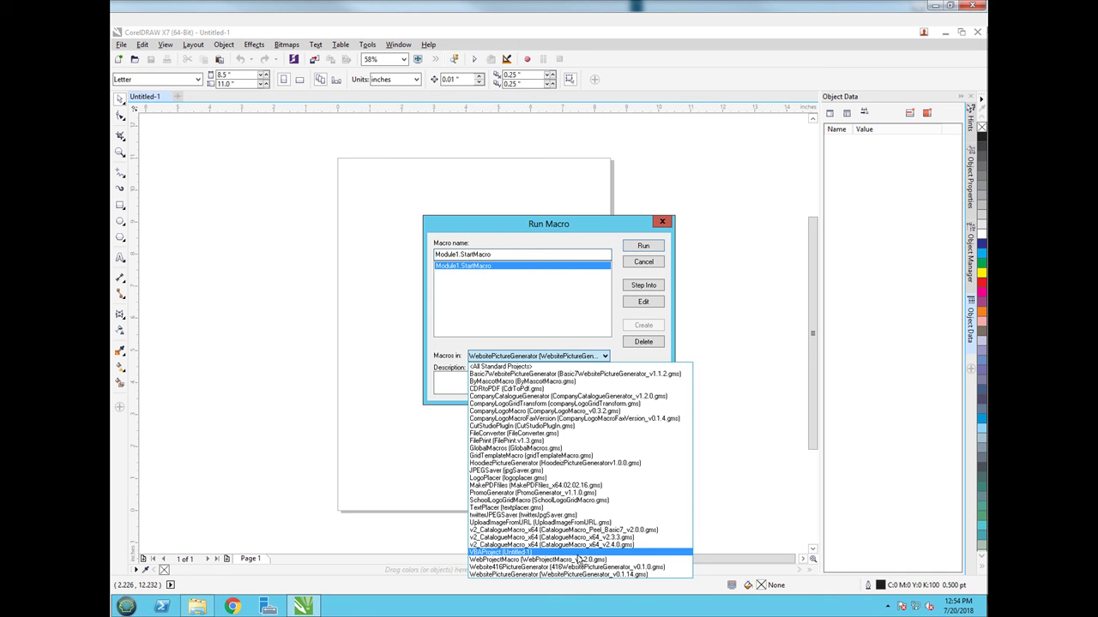
pyautogui.click(553, 544)
pyautogui.click(639, 247)
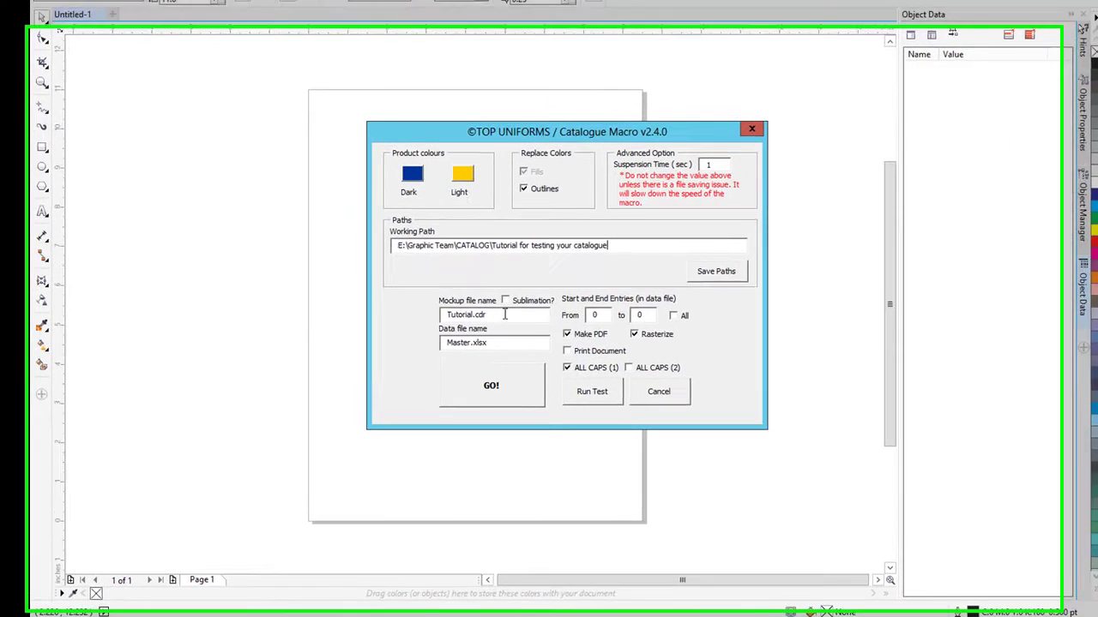
pyautogui.moveTo(482, 342); pyautogui.dragTo(426, 343)
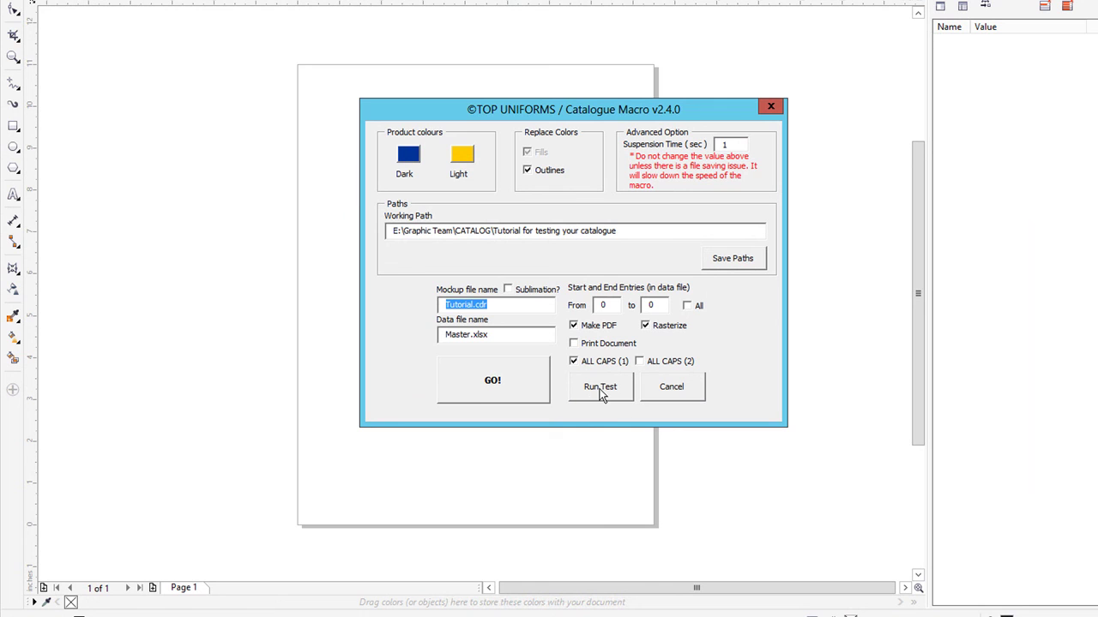